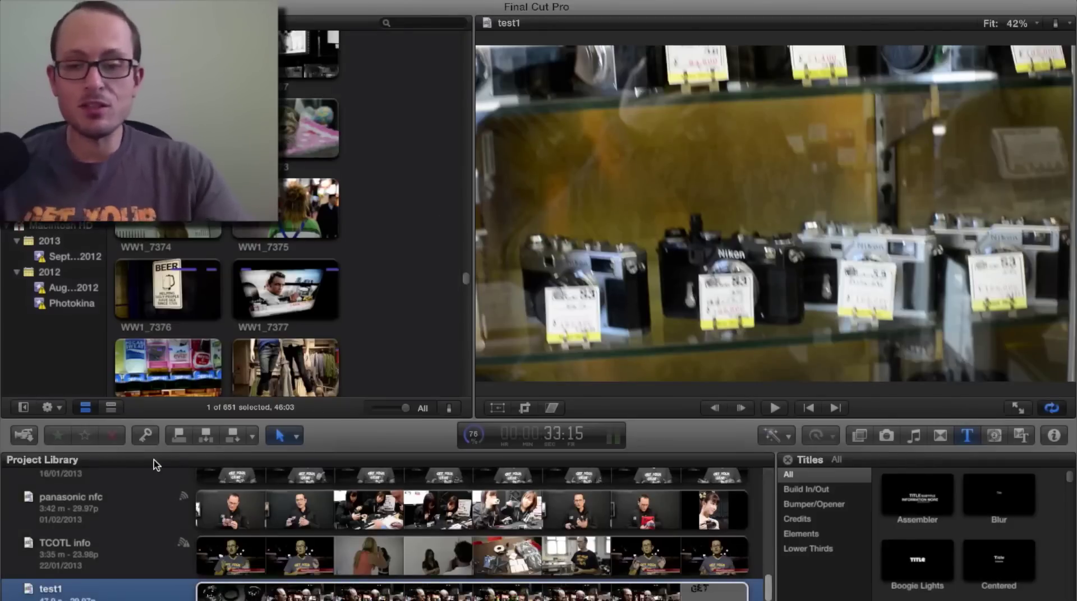
Step: Create a new project named test2
key("super+n")
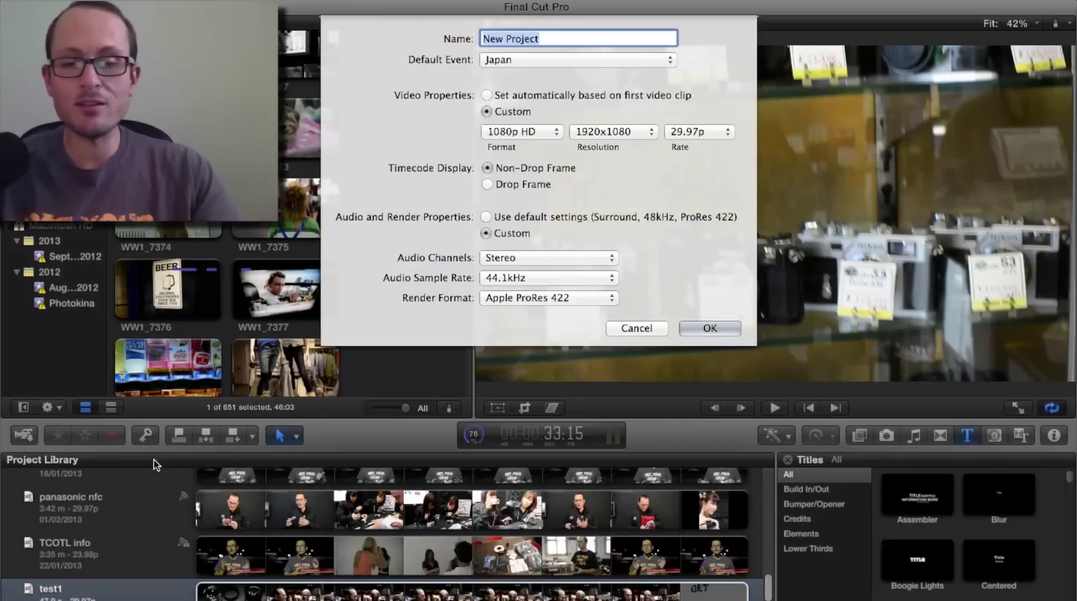
type("test2")
key("Return")
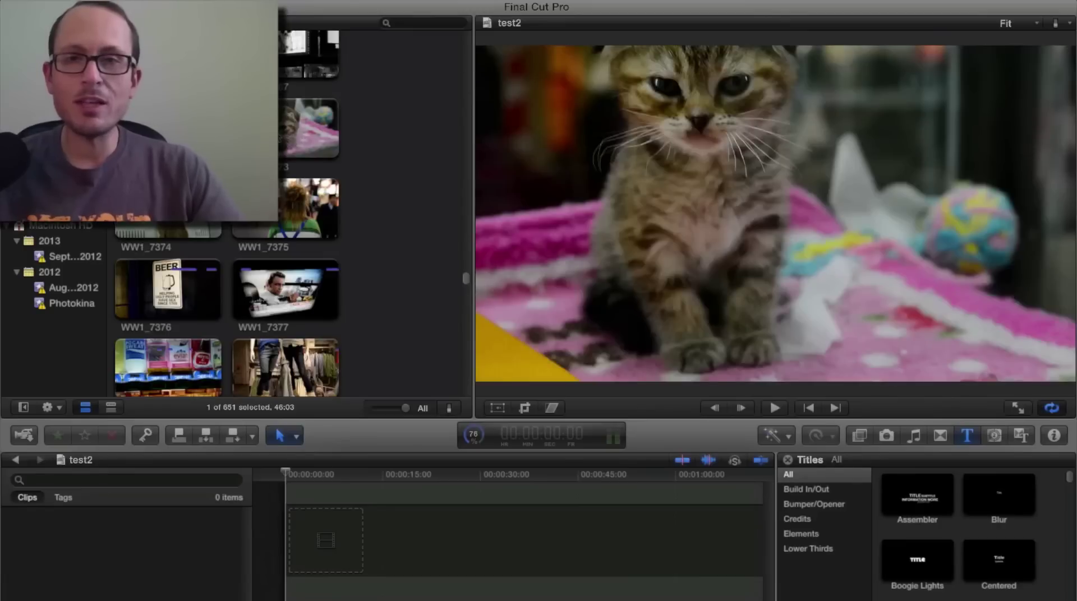
Step: Place the clips WW1_7373, WW1_7375 and WW1_7011 in order on the timeline
left_click(309, 129)
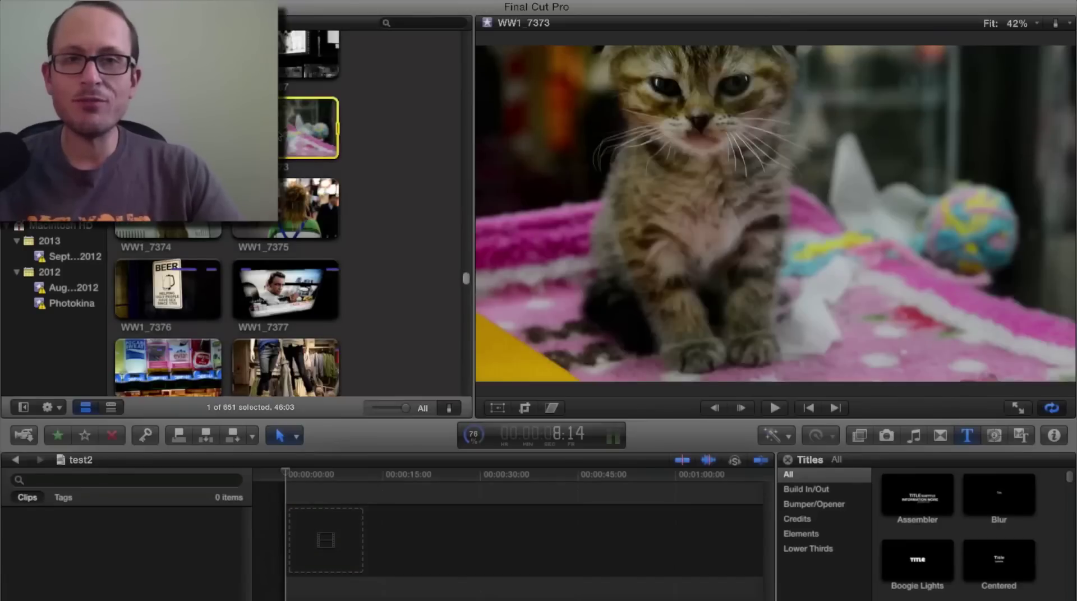
left_click_drag(299, 560, 297, 558)
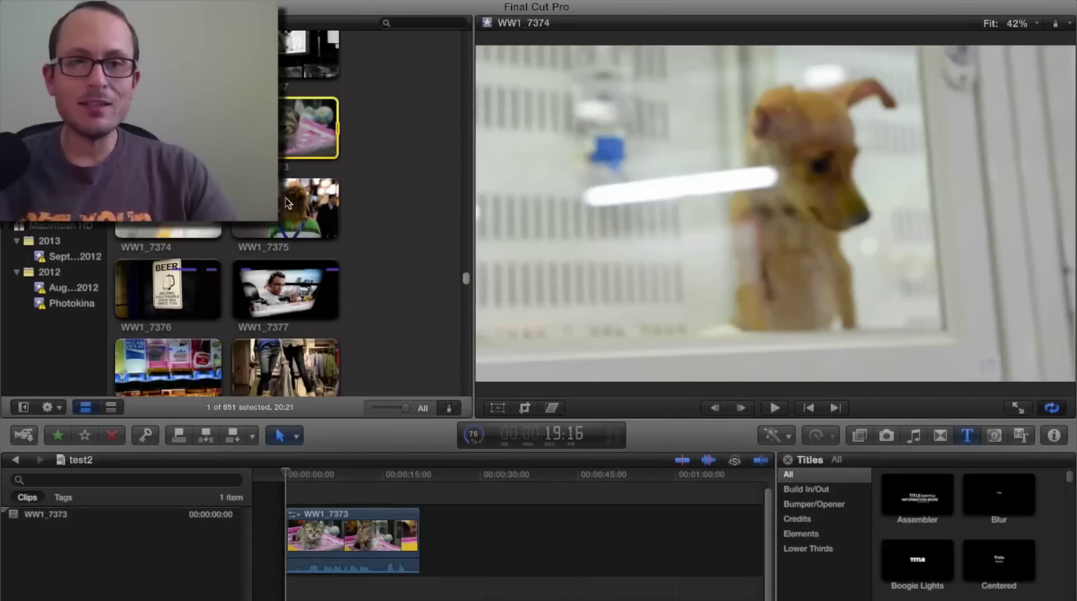
left_click(287, 203)
left_click_drag(287, 203, 448, 539)
scroll(291, 256, "down", 15)
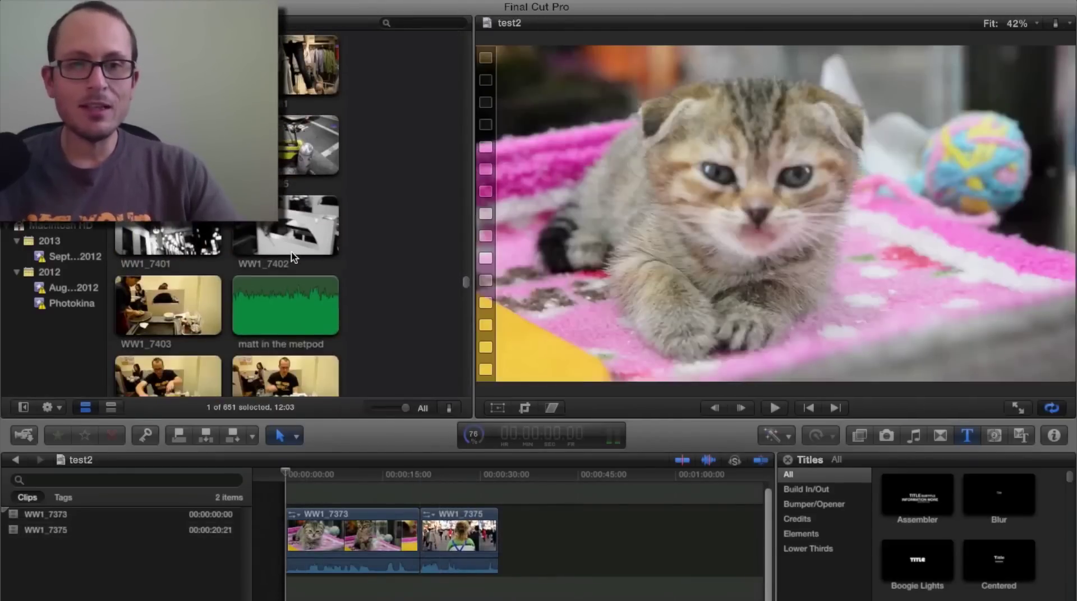
scroll(241, 241, "up", 10)
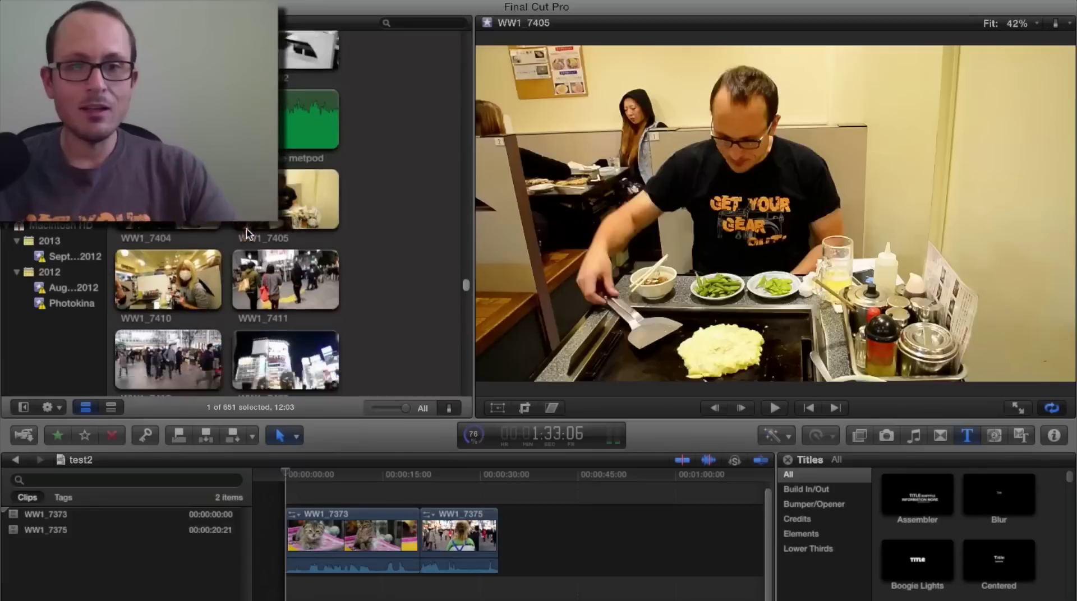
scroll(248, 234, "down", 3)
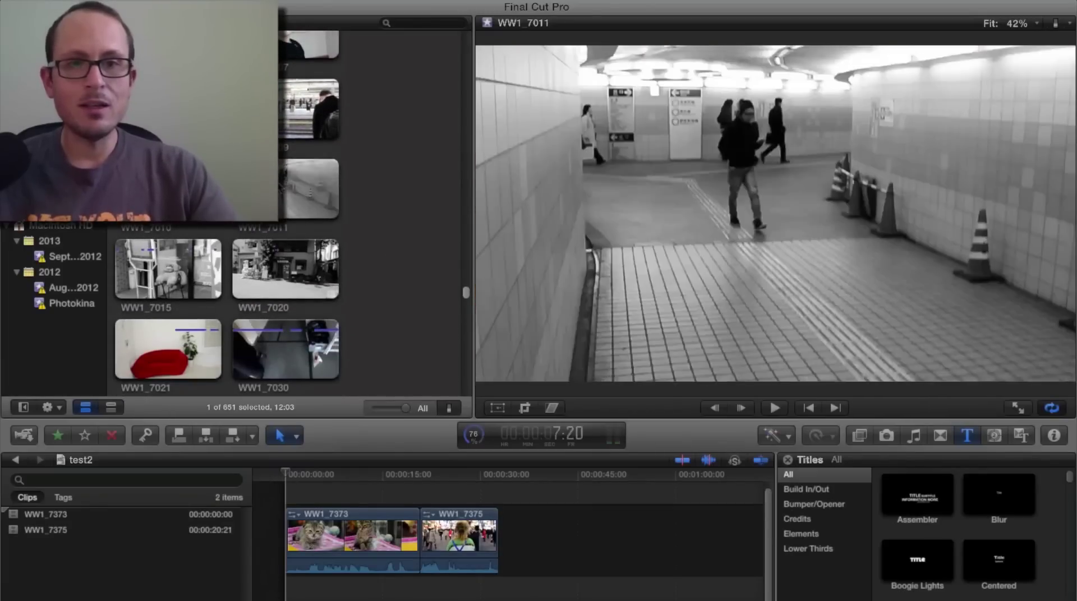
left_click_drag(336, 212, 540, 548)
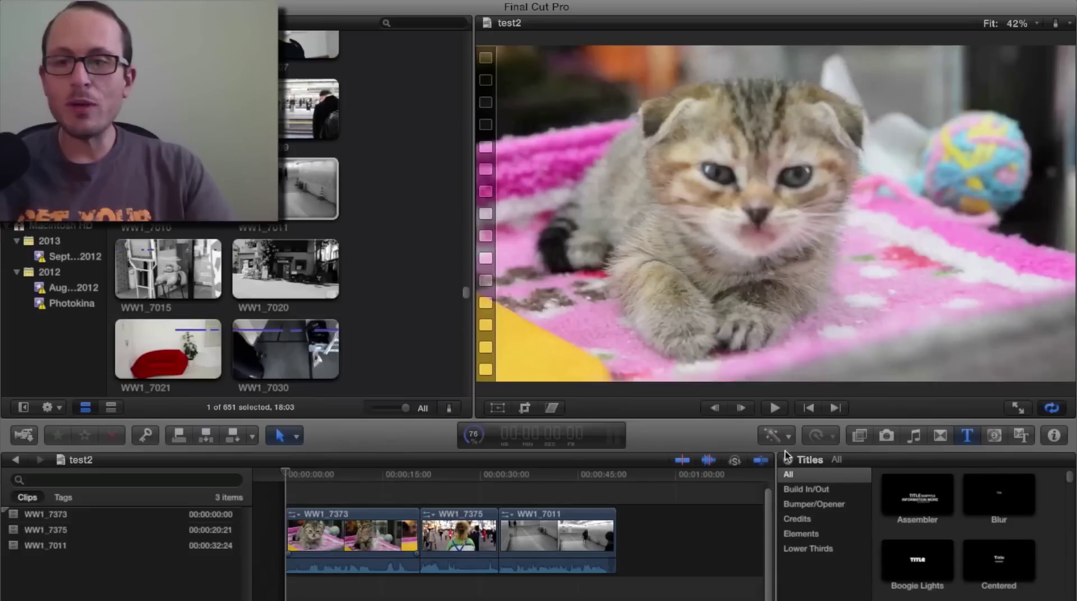
Step: Put a Cross Dissolve on the WW1_7373/WW1_7375 edit point and preview it
left_click(945, 437)
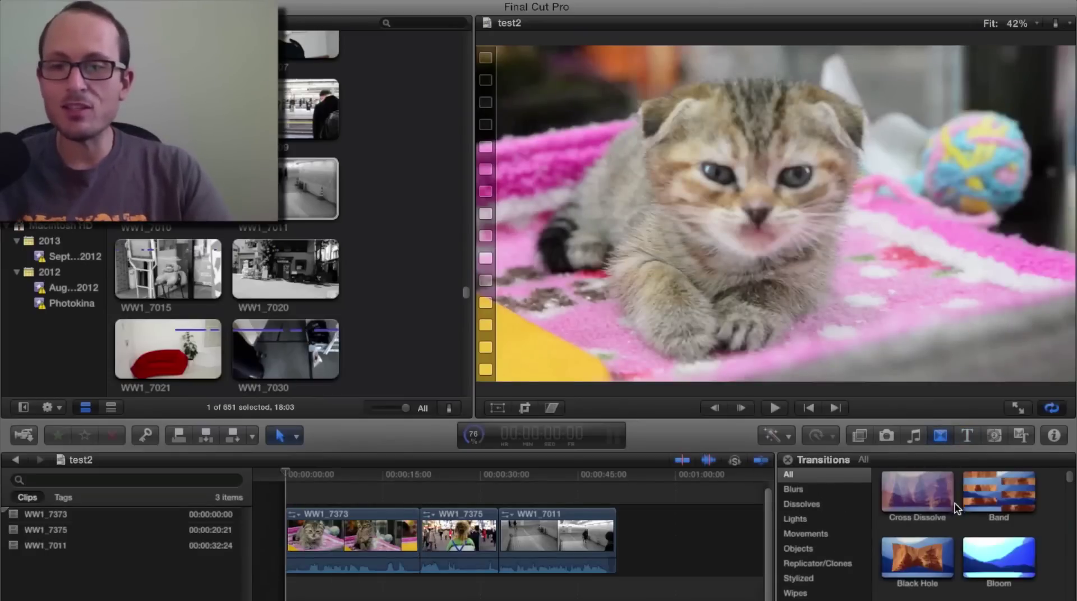
scroll(954, 507, "down", 5)
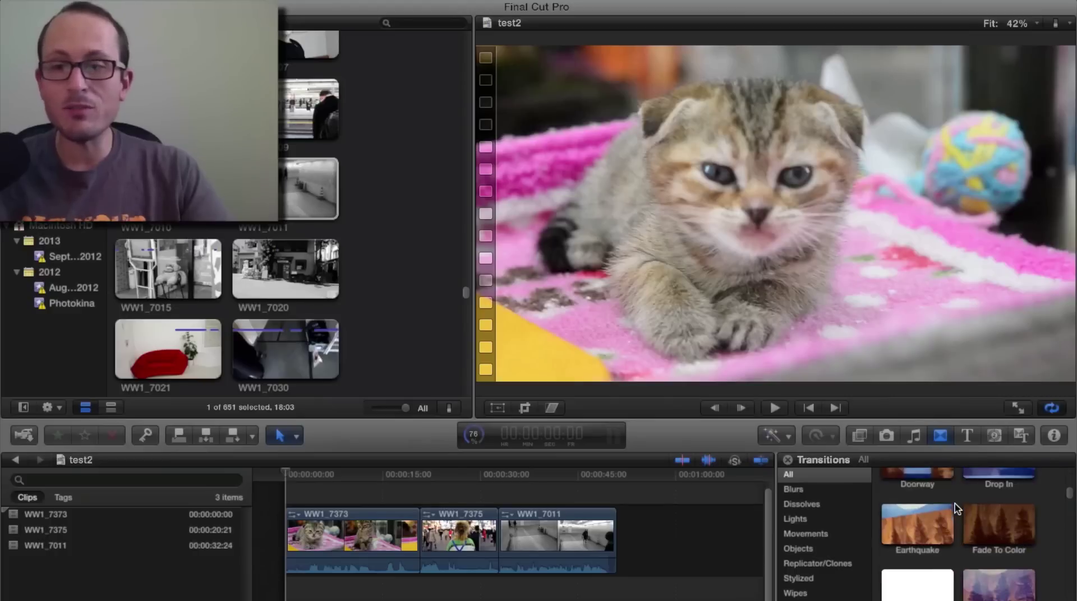
scroll(942, 499, "up", 2)
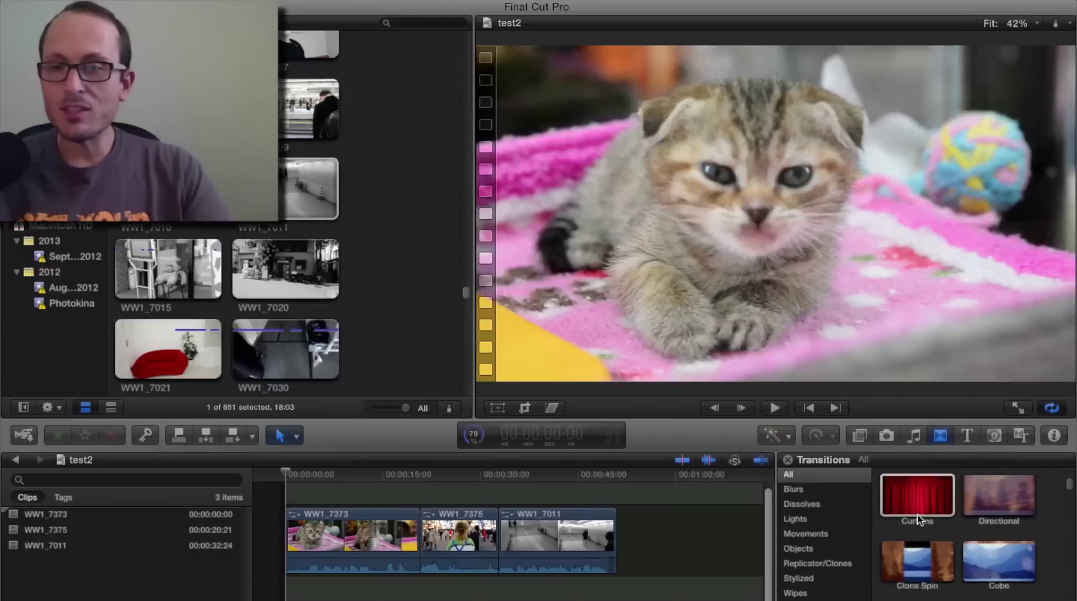
scroll(919, 505, "up", 3)
left_click(931, 502)
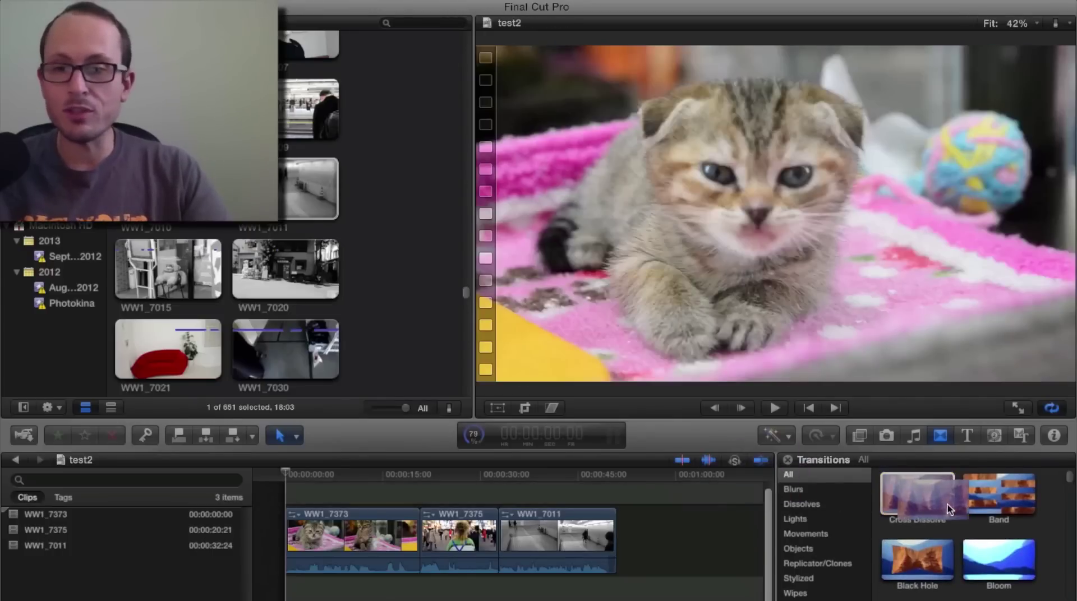
left_click_drag(929, 502, 407, 542)
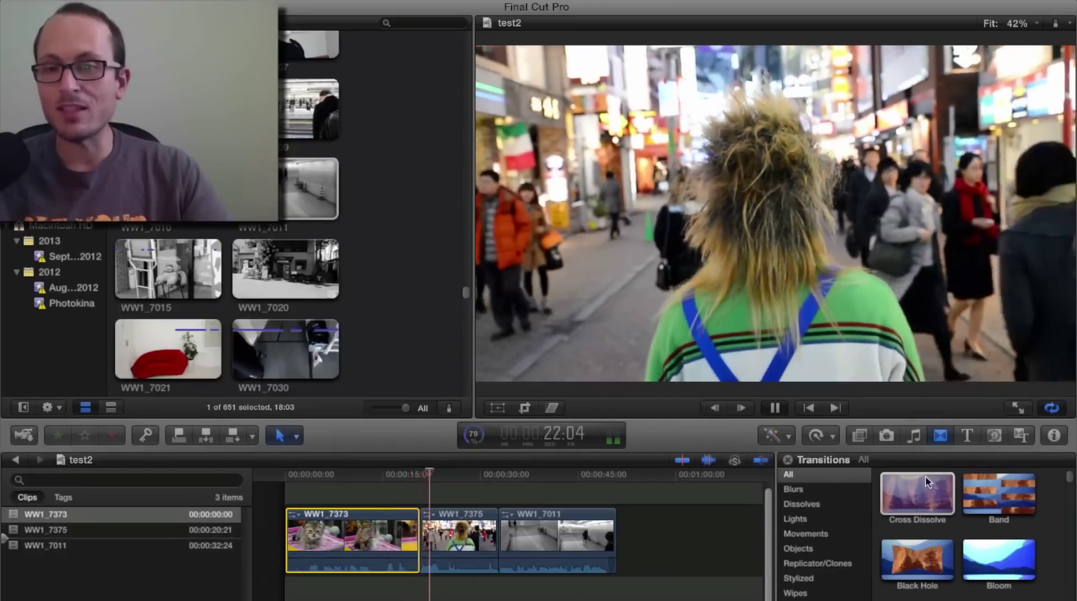
mouse_move(920, 483)
left_mouse_down()
mouse_move(620, 505)
mouse_move(457, 544)
mouse_move(411, 540)
left_mouse_up()
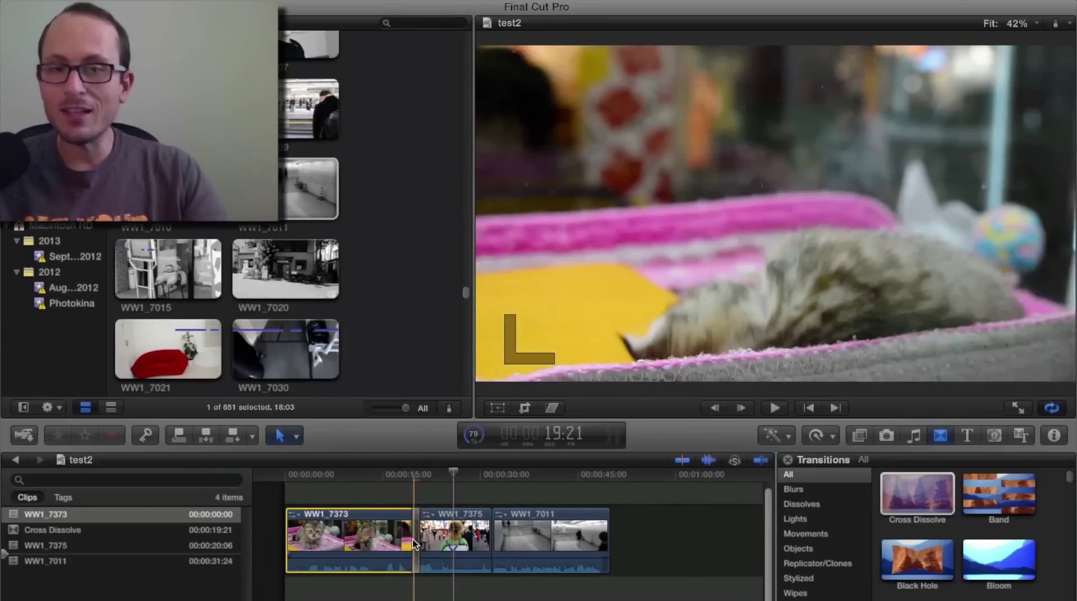
key("space")
key("space")
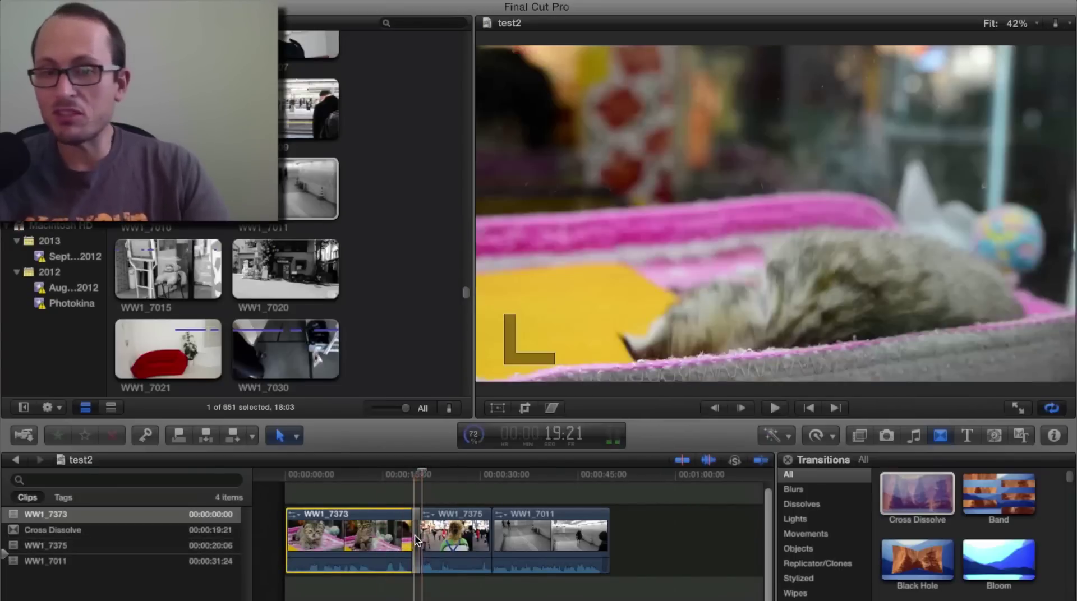
left_click(415, 540)
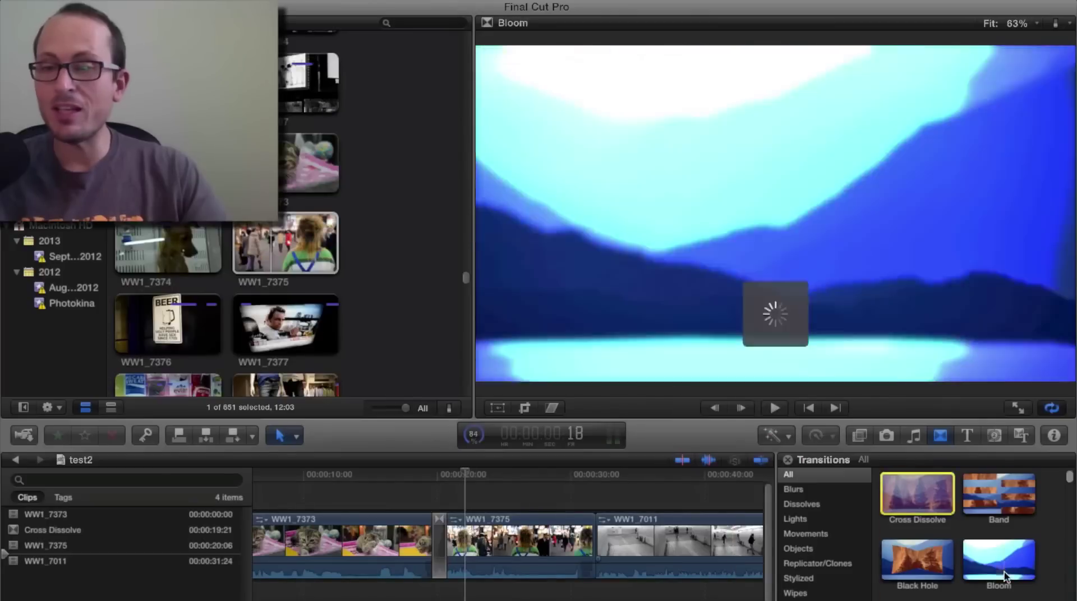
scroll(1004, 576, "down", 10)
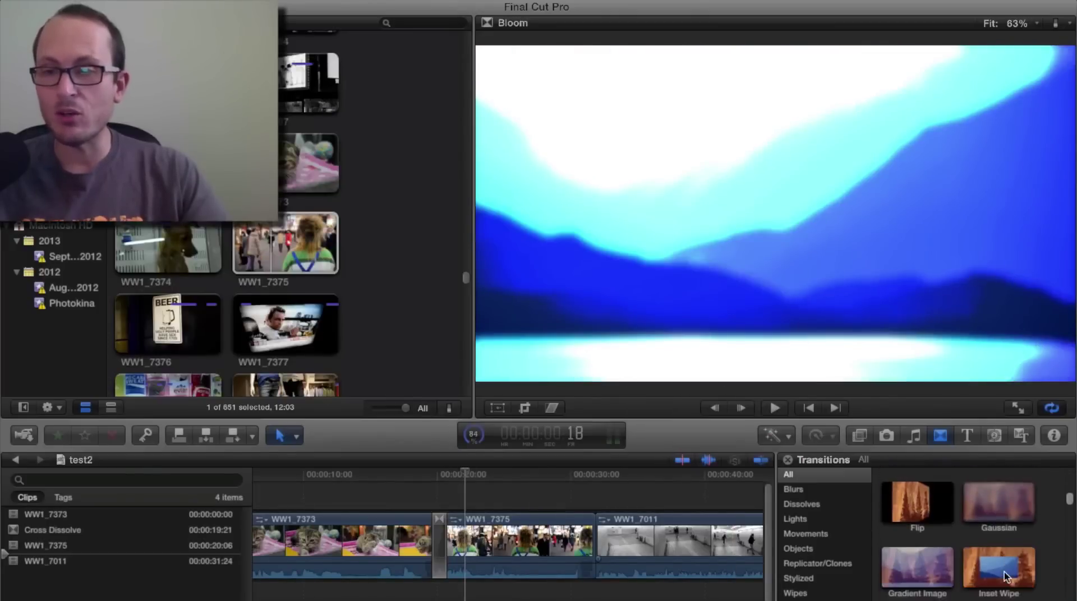
scroll(1004, 575, "down", 3)
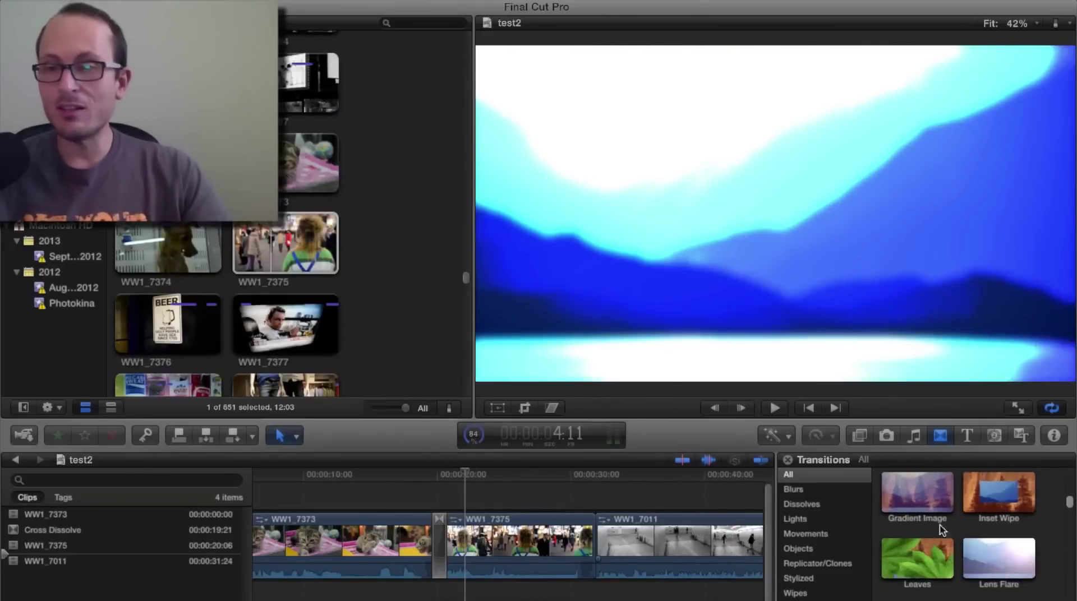
left_click_drag(924, 553, 568, 540)
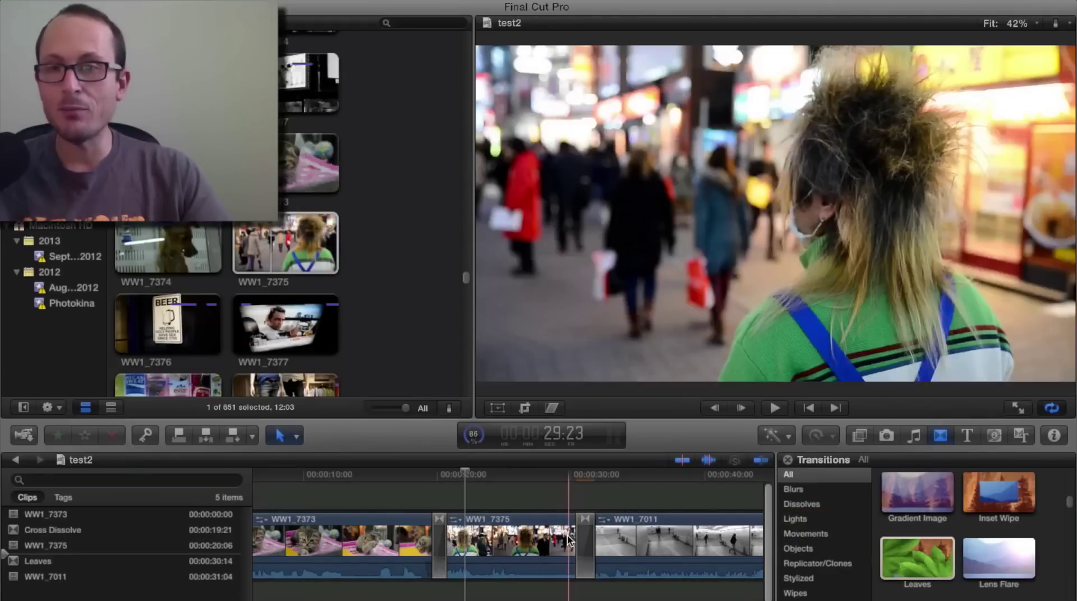
key("space")
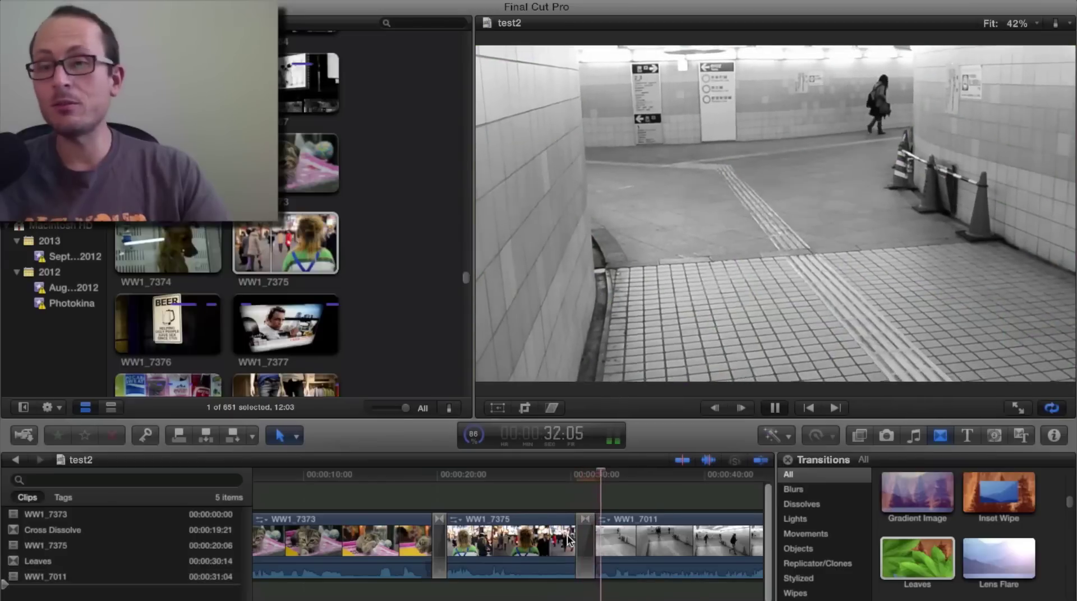
key("space")
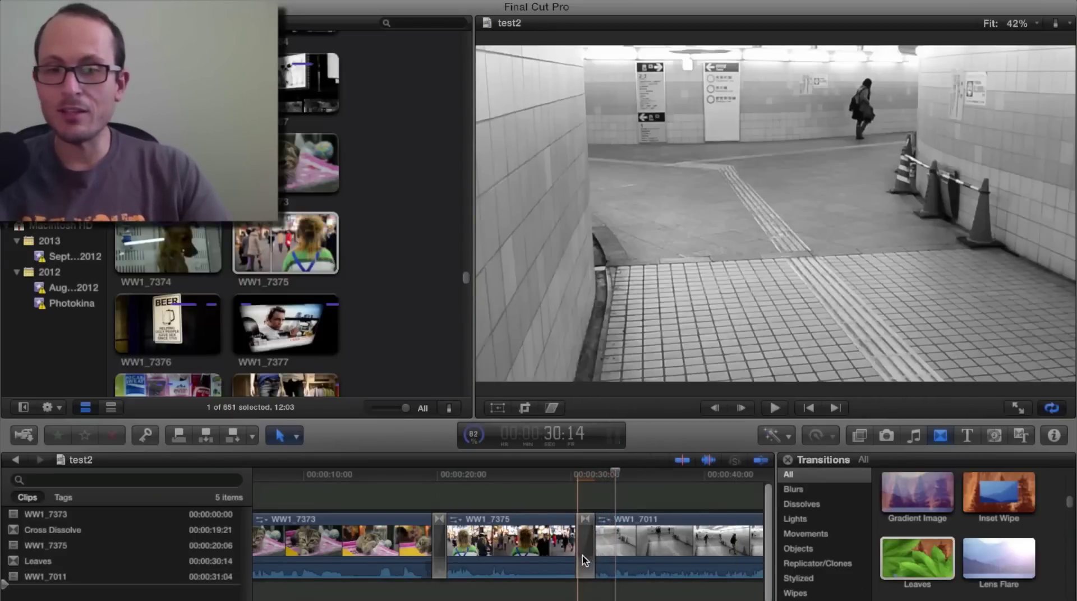
left_click(583, 559)
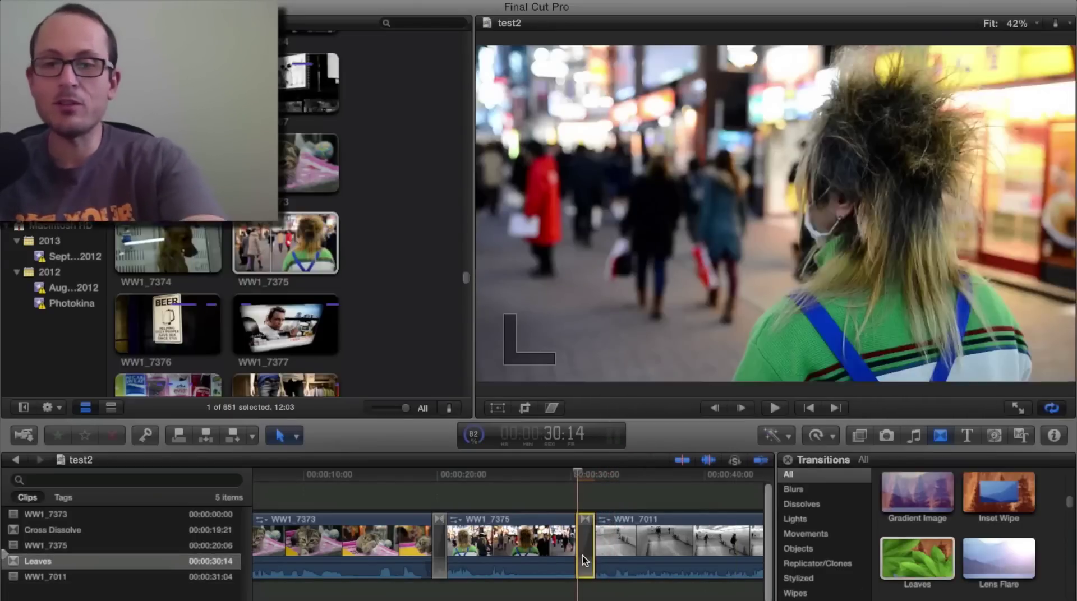
key("Delete")
left_click_drag(990, 571, 584, 541)
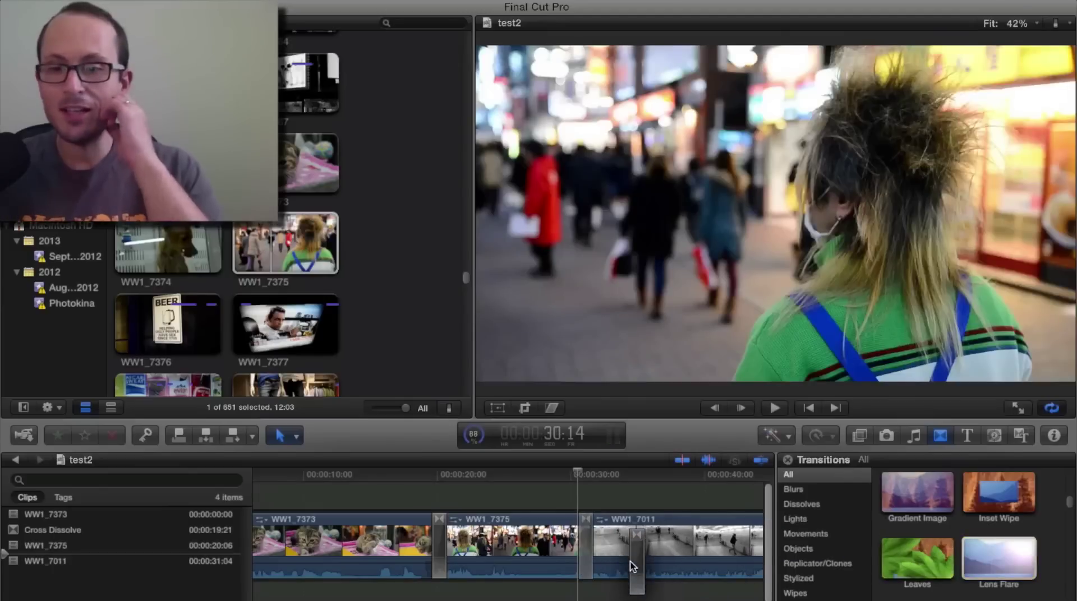
key("space")
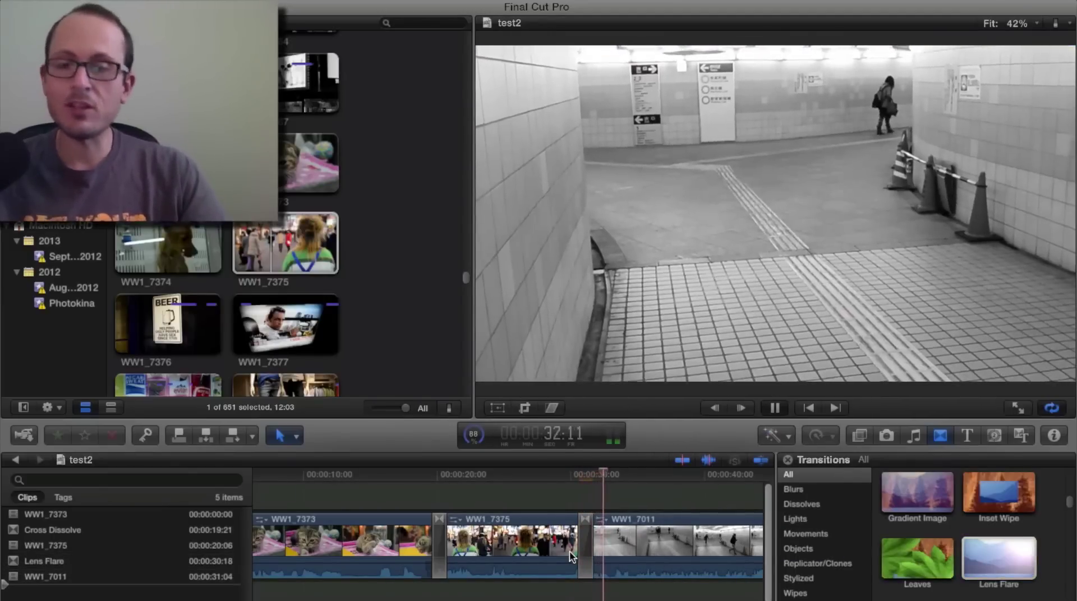
left_click(583, 555)
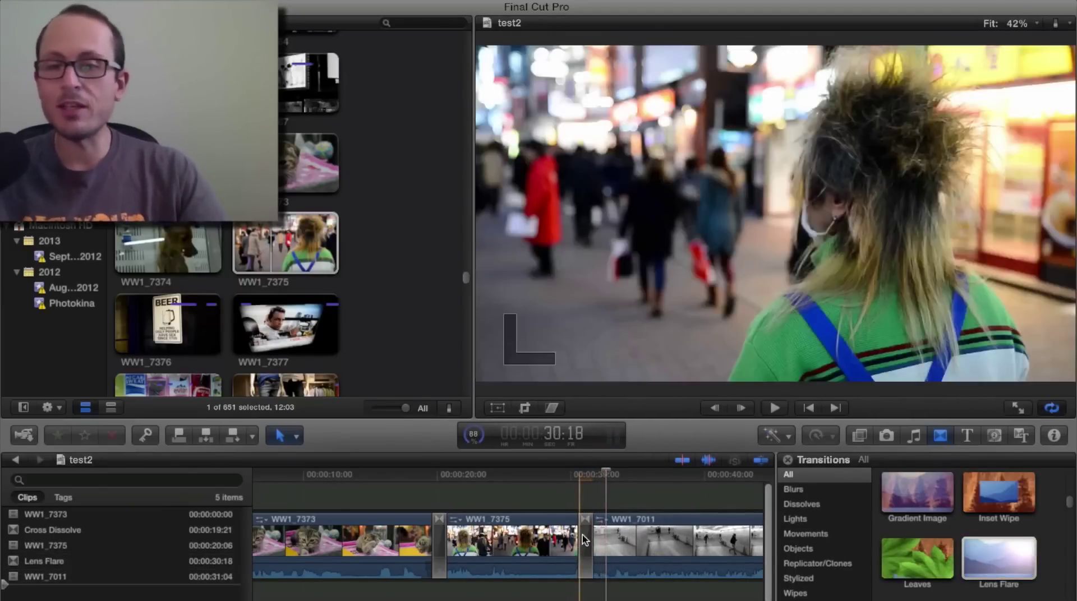
key("Delete")
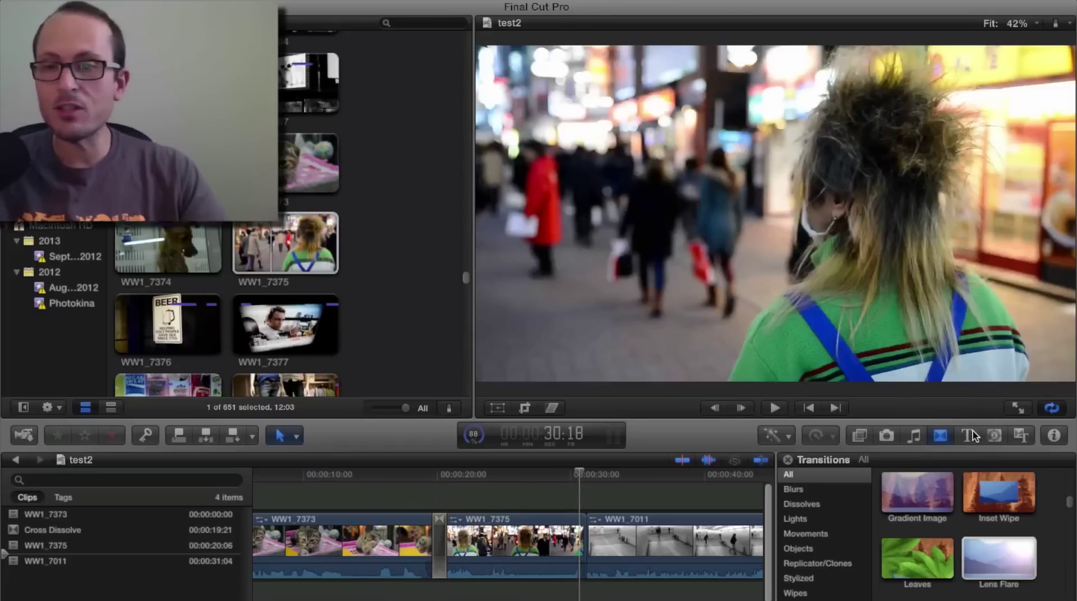
Step: Add the Custom title above WW1_7375 and the subway clip, then select it
left_click(972, 437)
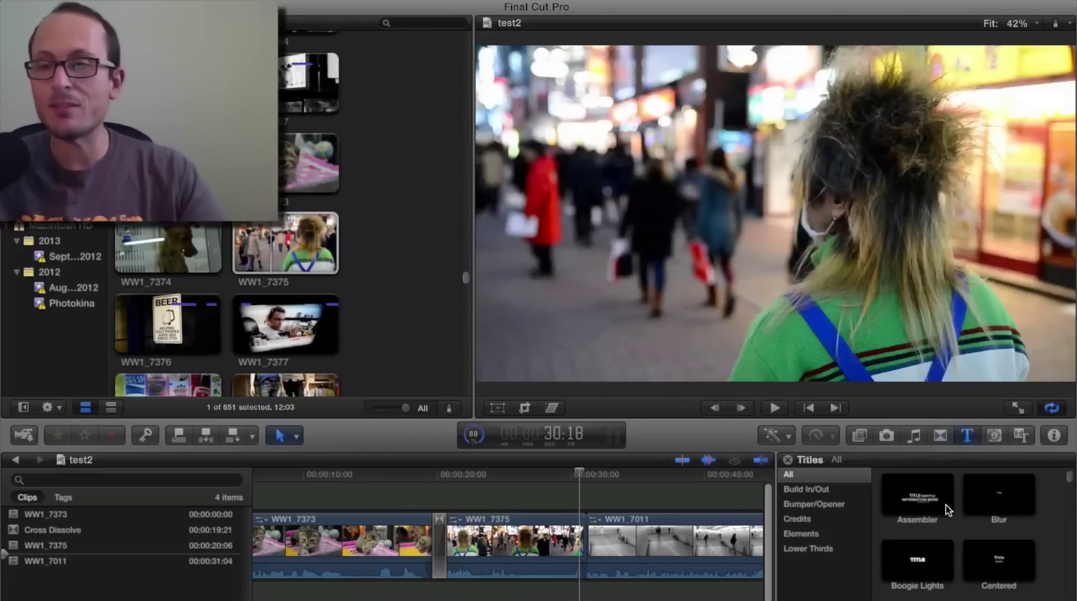
scroll(948, 511, "down", 10)
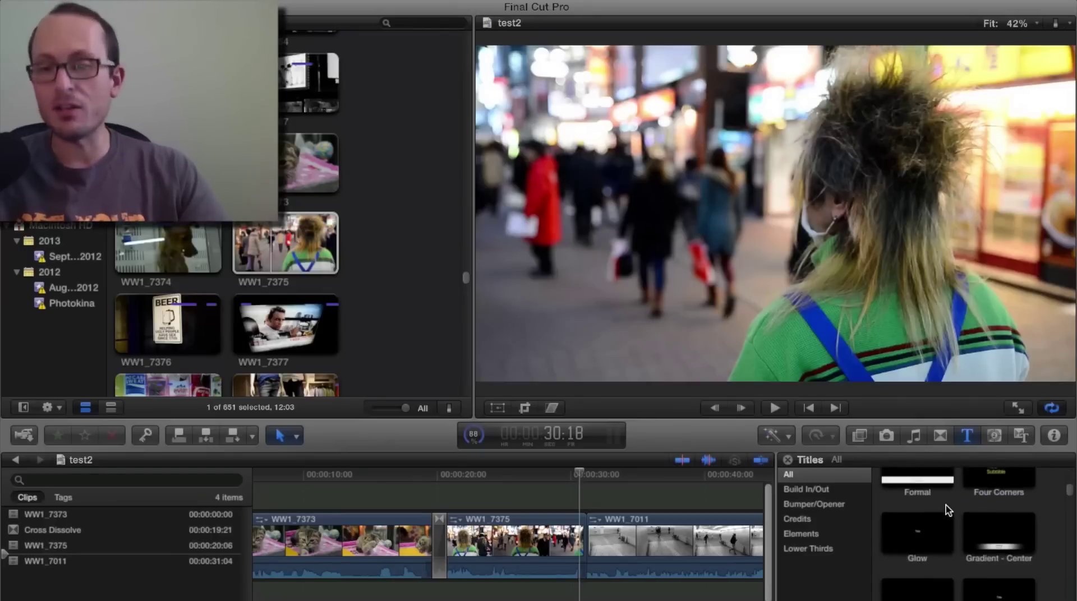
scroll(948, 510, "down", 8)
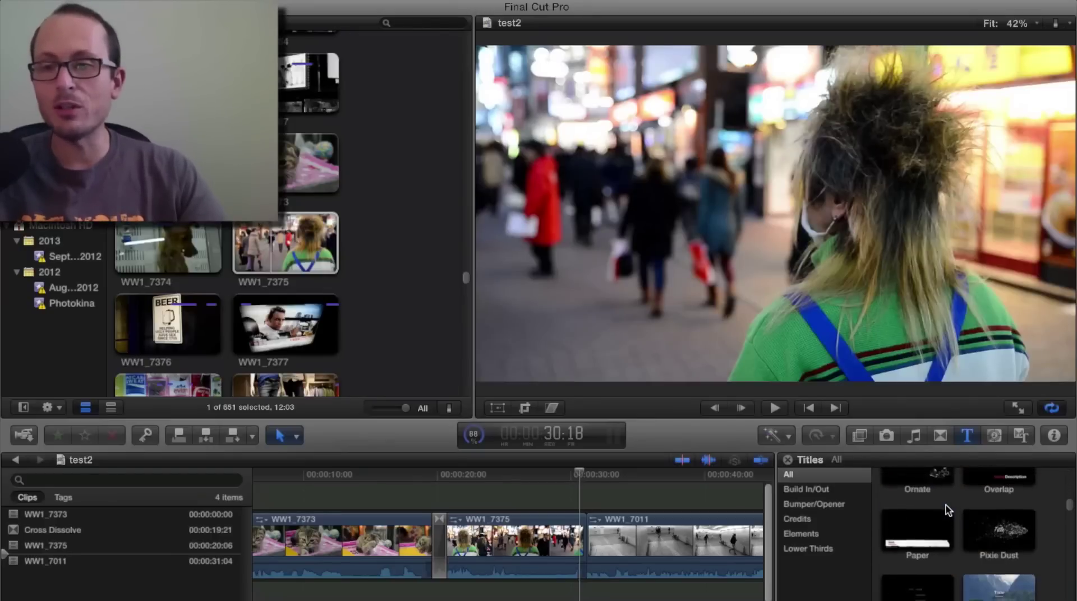
scroll(948, 510, "up", 15)
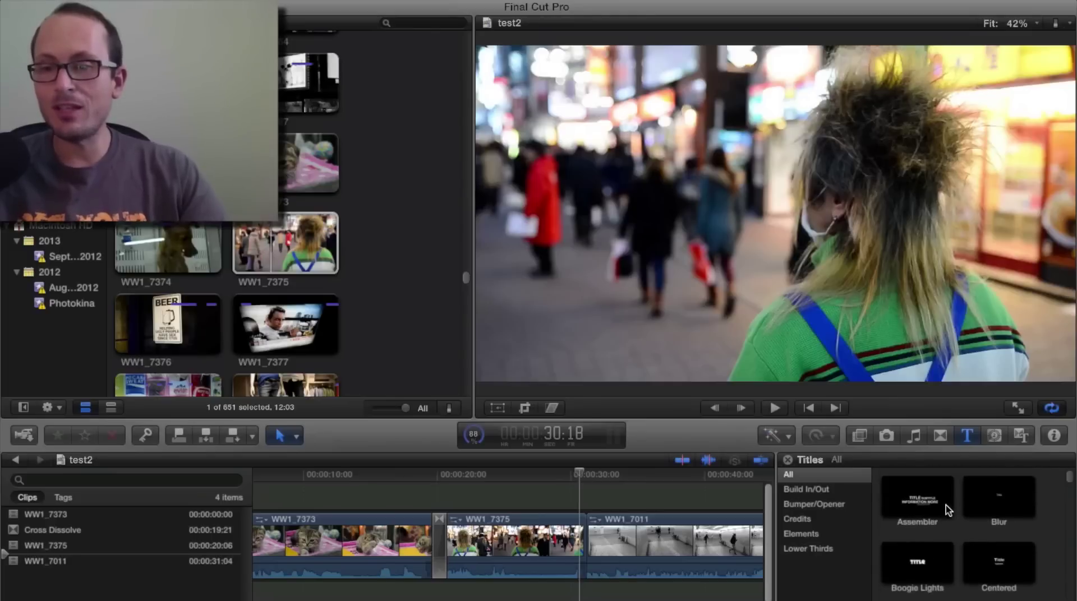
scroll(948, 510, "down", 5)
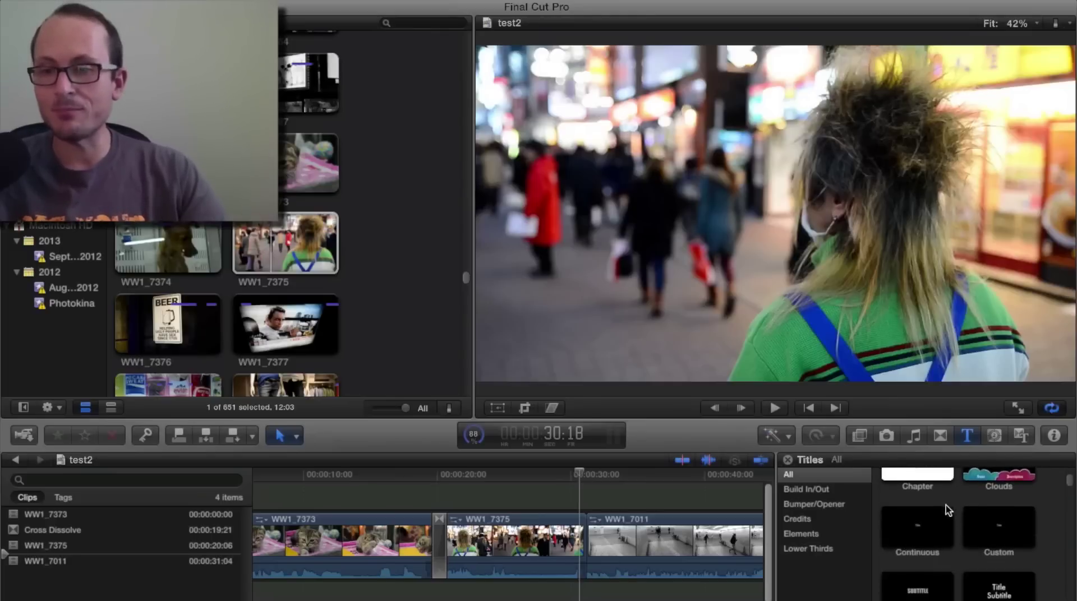
left_click(987, 537)
left_click_drag(928, 515, 629, 528)
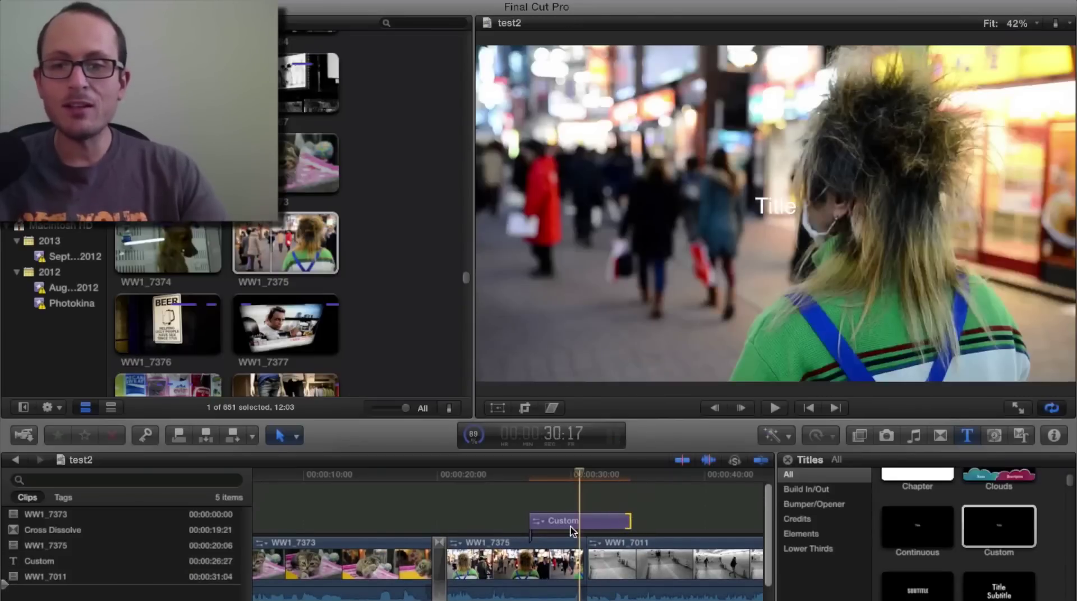
left_click(572, 530)
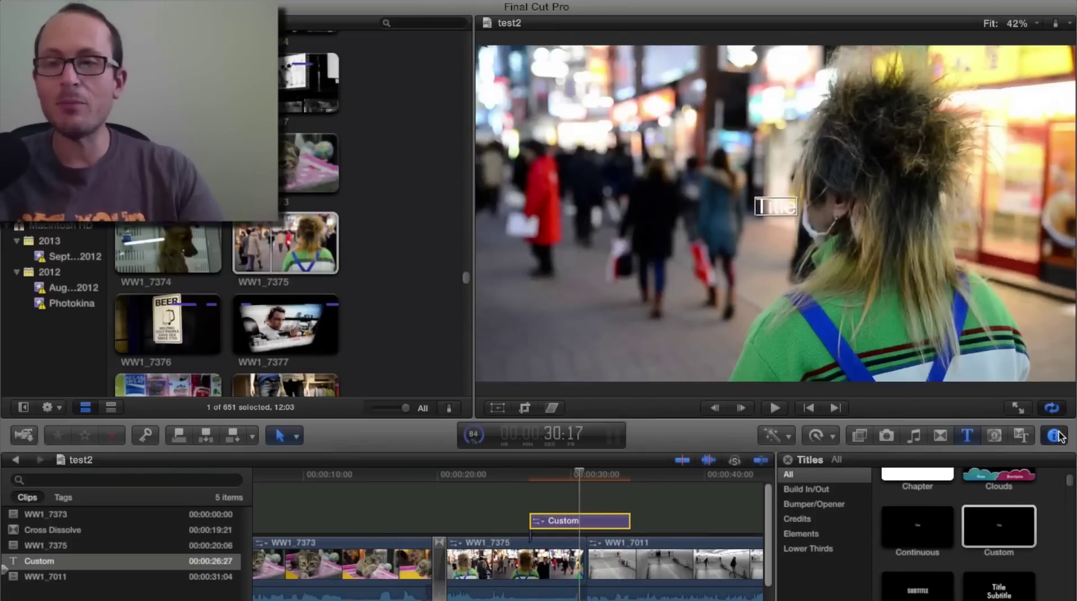
Step: Change the title text to 'This guy has crazy hair!' at size 140
left_click(1054, 436)
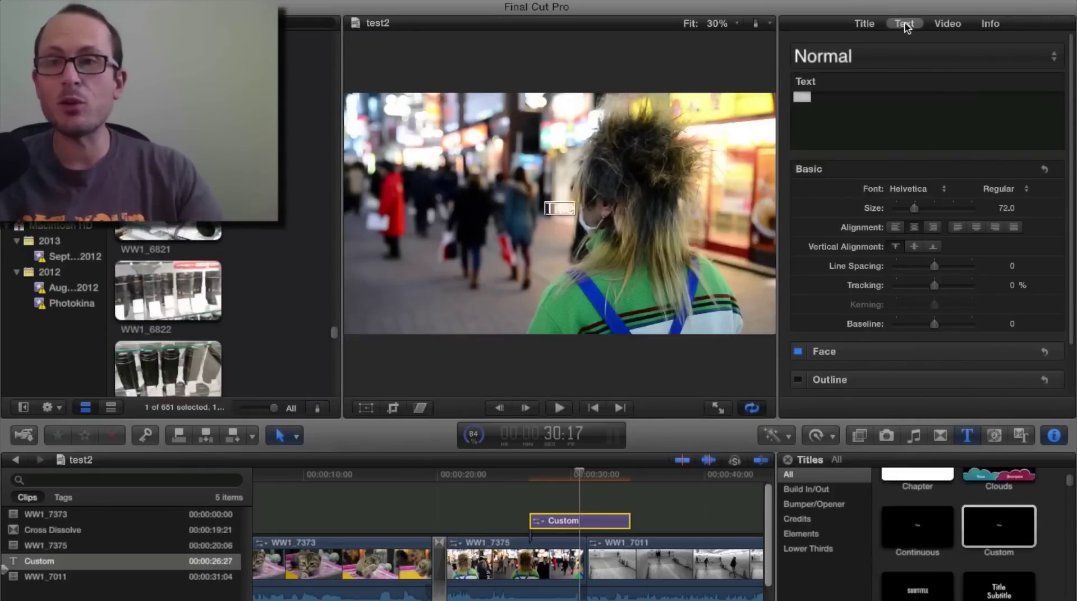
left_click(862, 113)
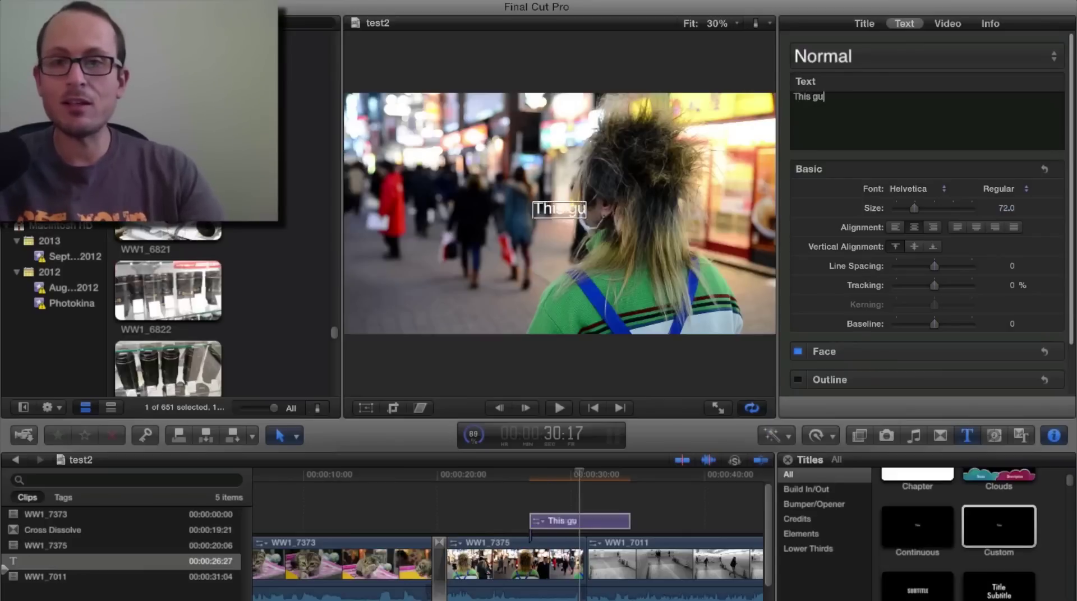
type("s crazy h")
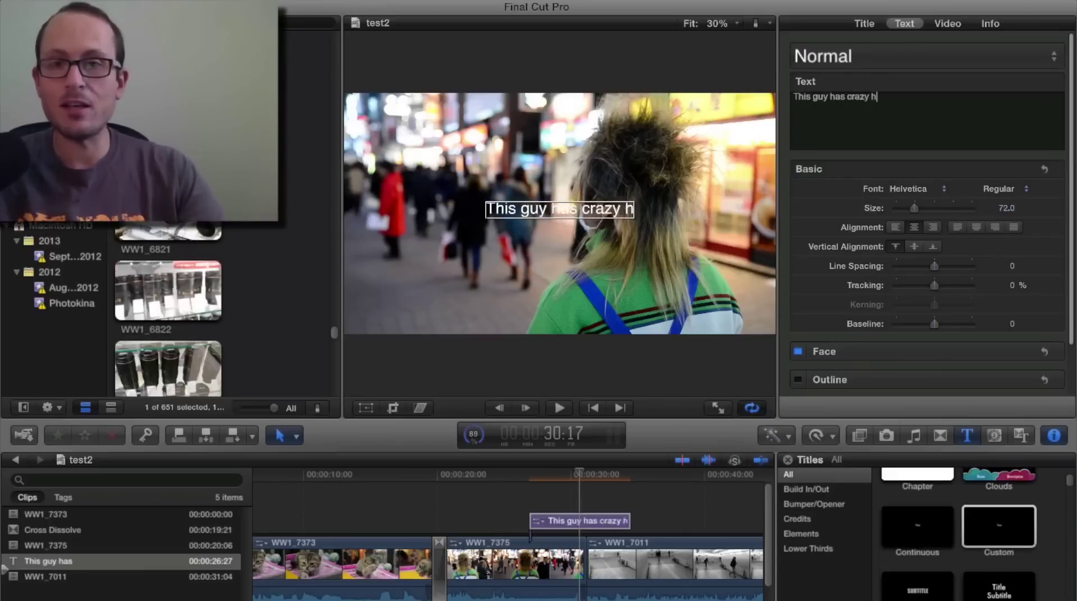
type("air!")
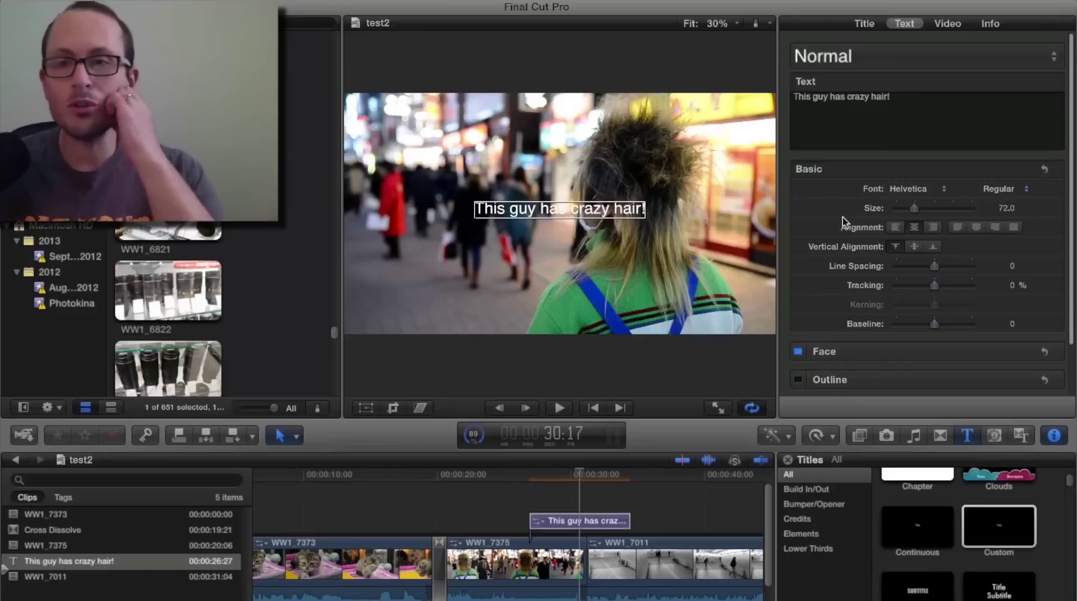
left_click(931, 208)
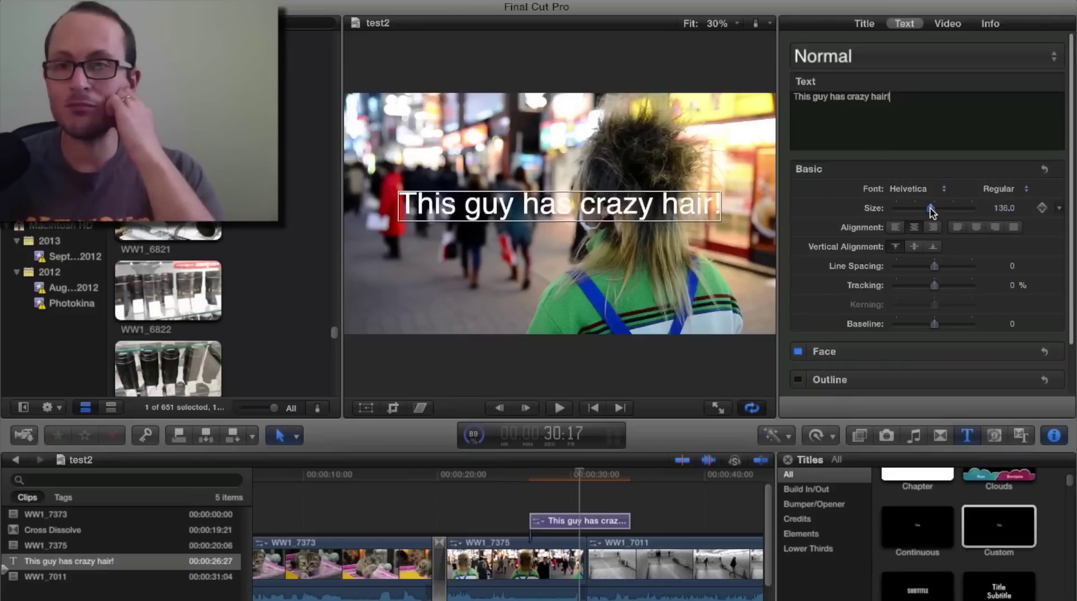
left_click_drag(931, 212, 933, 212)
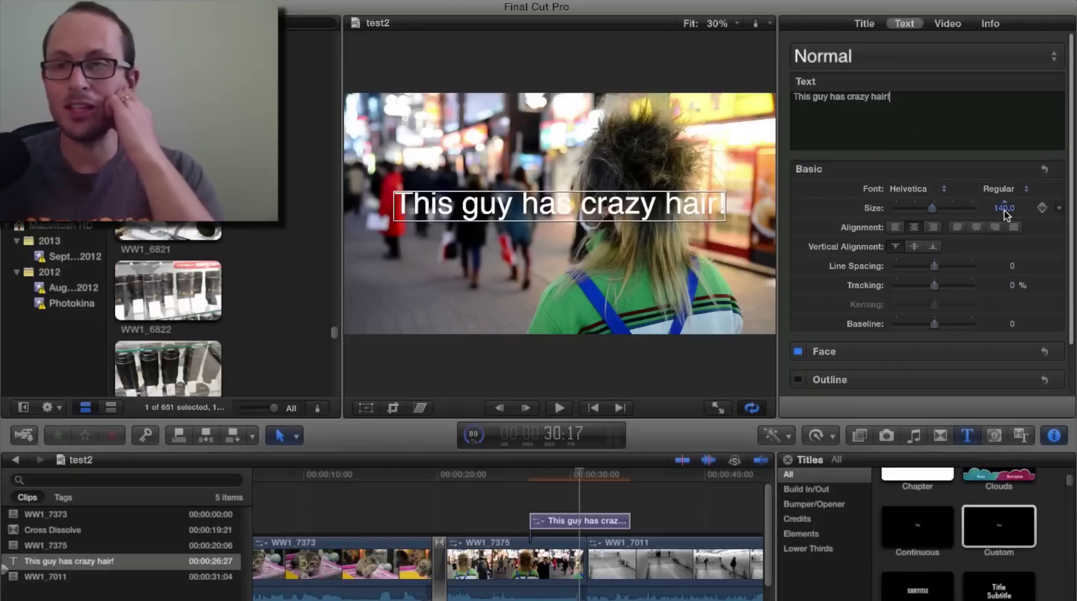
left_click_drag(1005, 211, 1002, 211)
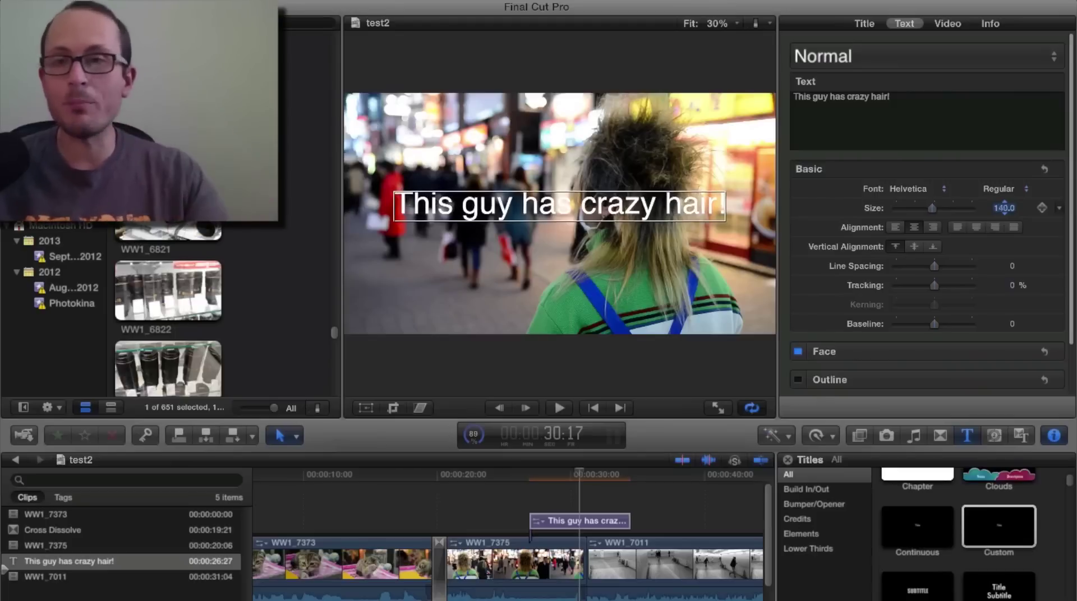
Step: Set the title font to Hobo Std Medium with centred alignment
left_click(923, 192)
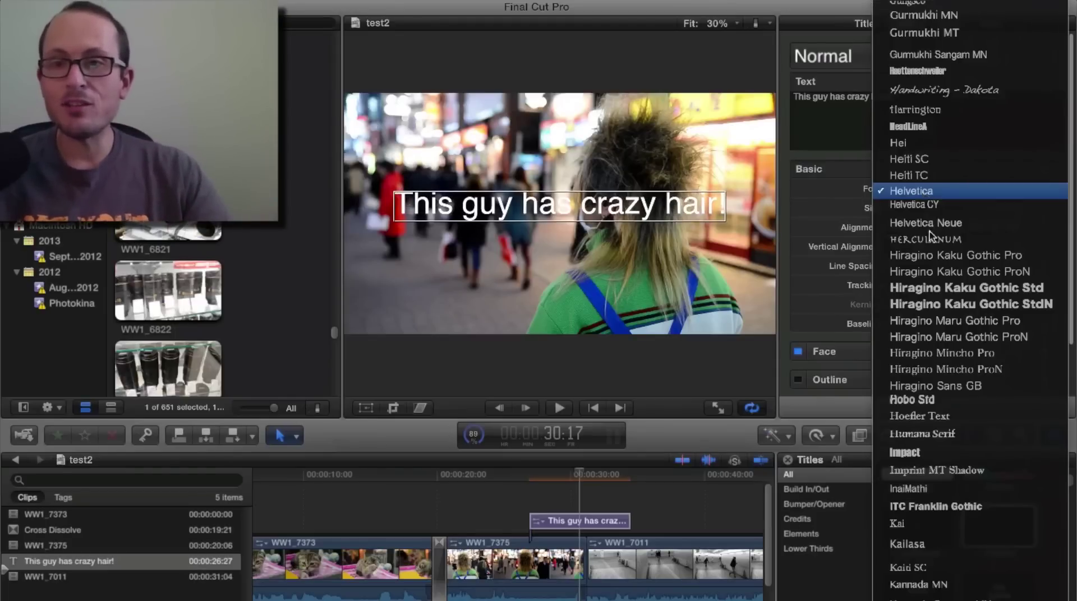
left_click(912, 400)
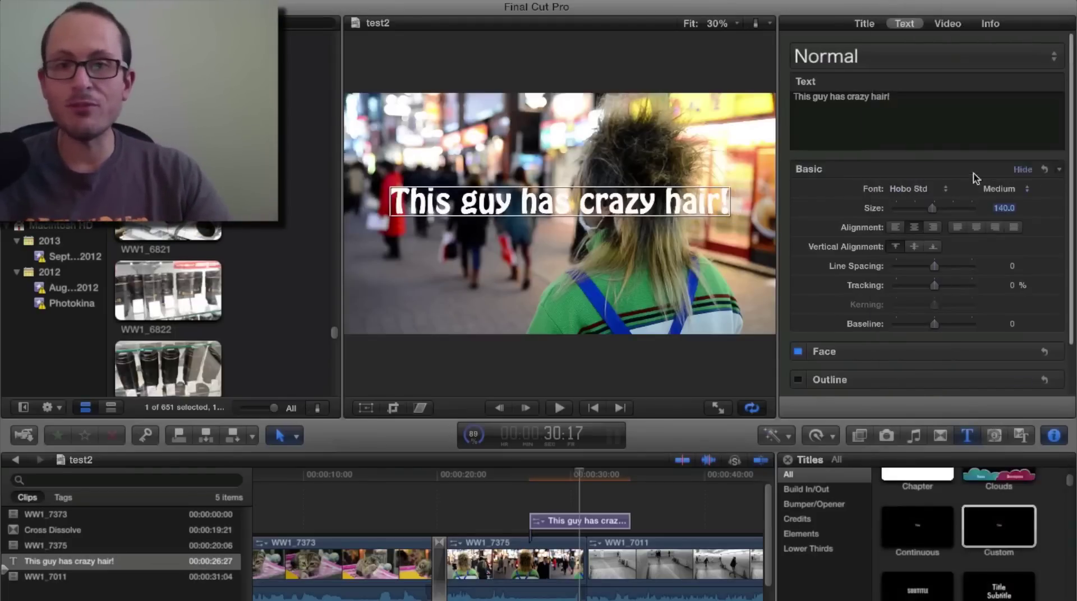
left_click(1016, 190)
left_click(1016, 191)
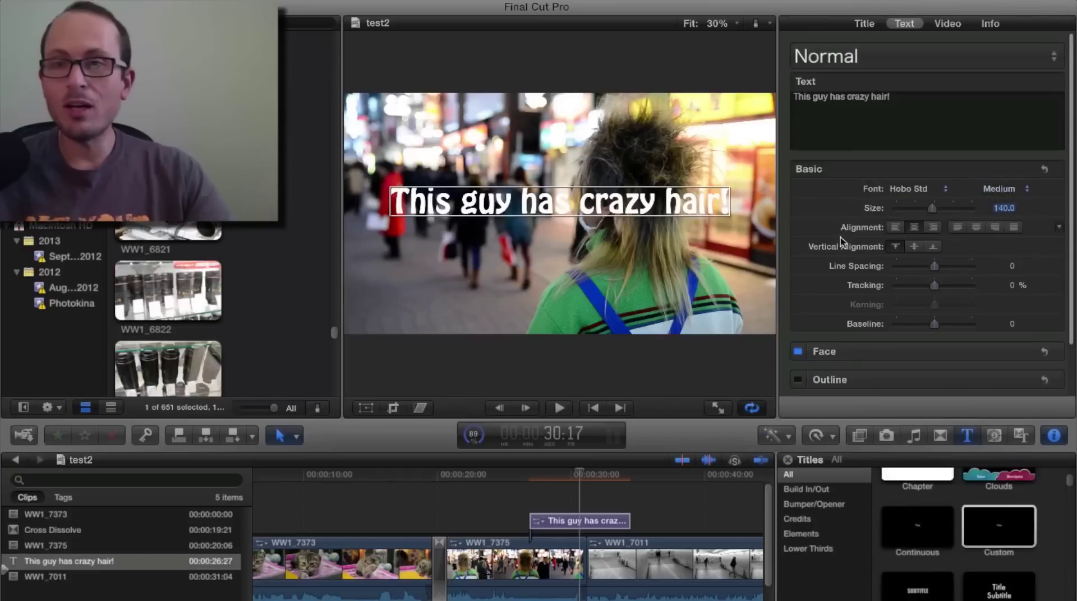
left_click(896, 230)
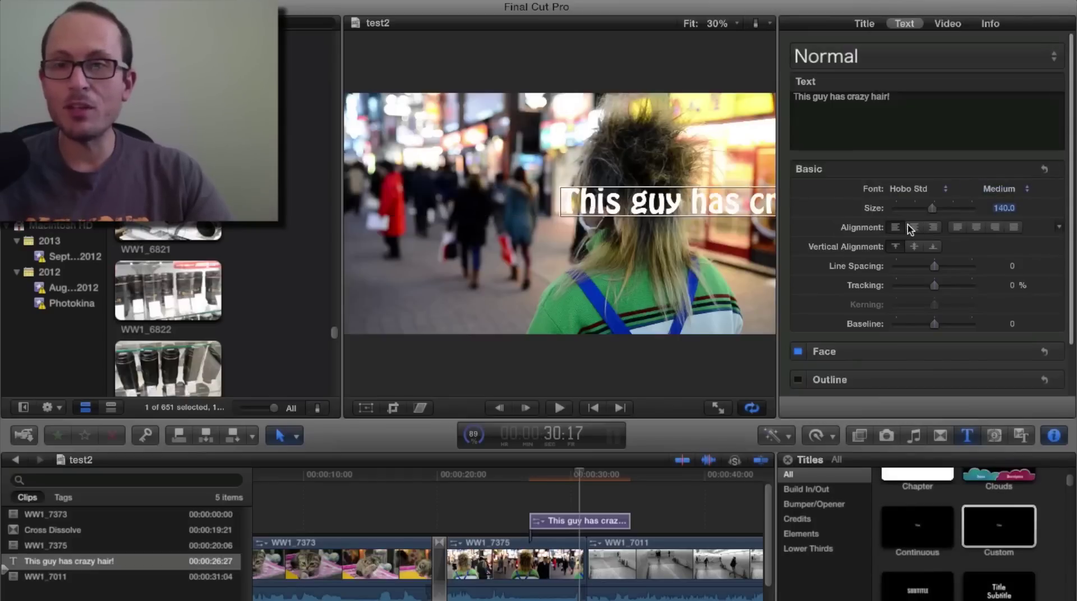
left_click(911, 227)
Step: Lower the title with leading blank lines and a baseline of -22
scroll(864, 267, "down", 3)
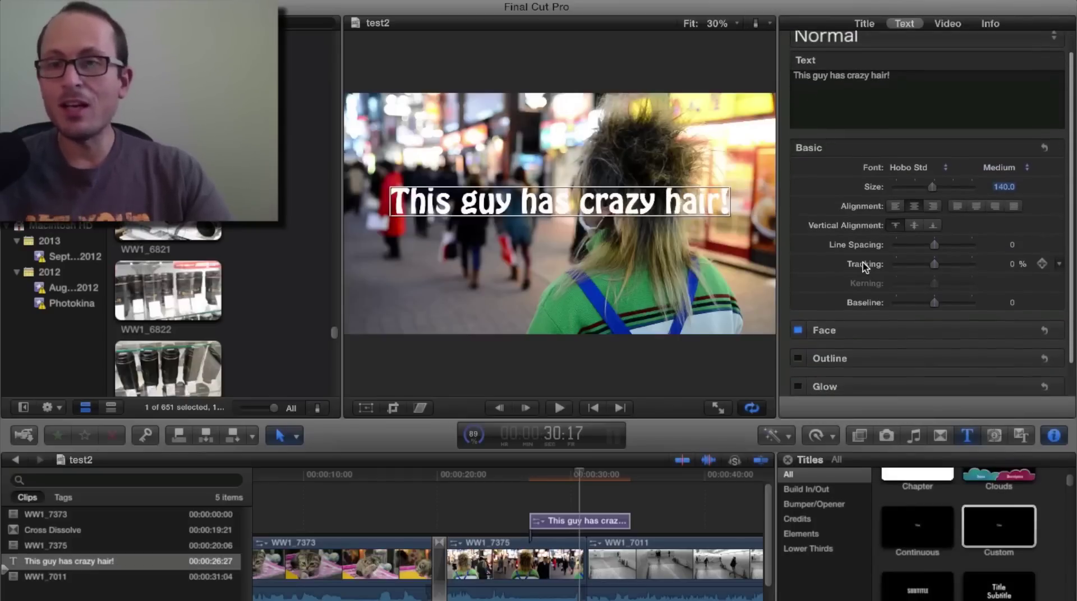
left_click_drag(905, 299, 944, 297)
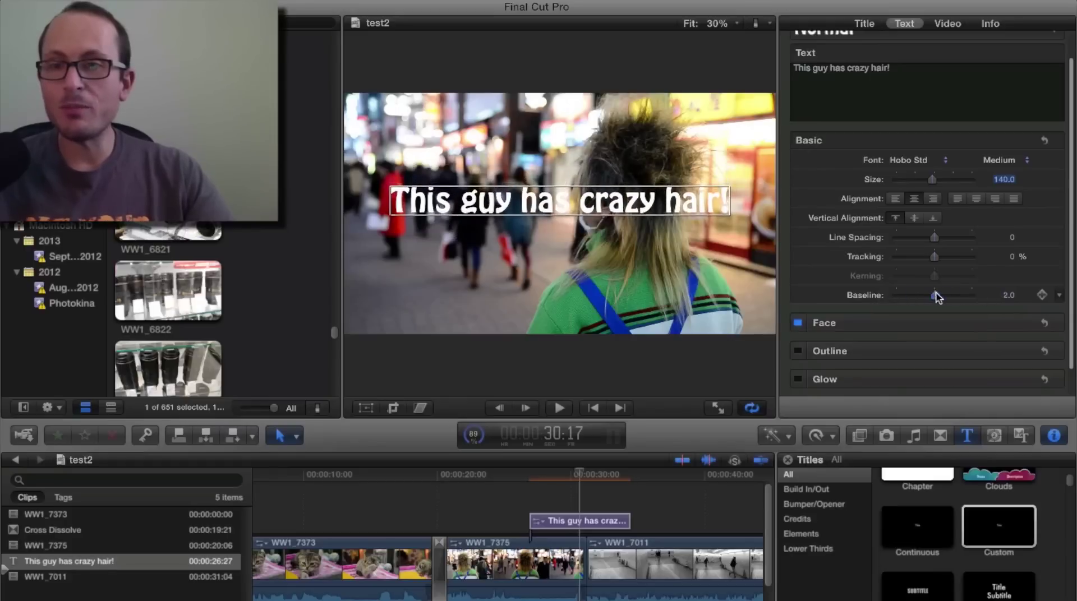
left_click_drag(936, 298, 935, 297)
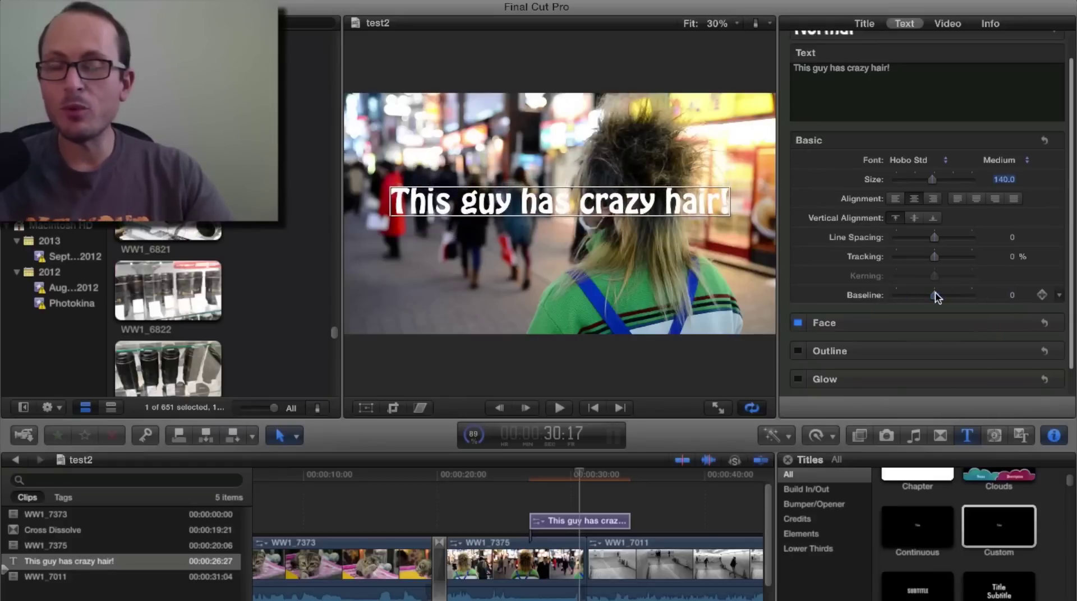
left_click(793, 68)
key("Return")
key("Return")
key("Return")
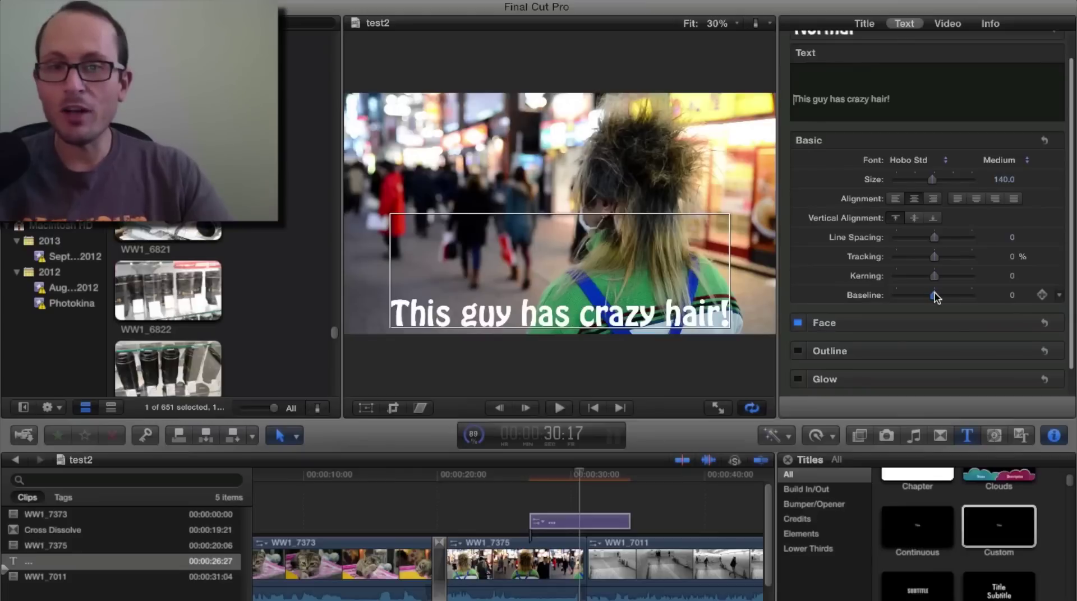
left_click_drag(934, 293, 927, 294)
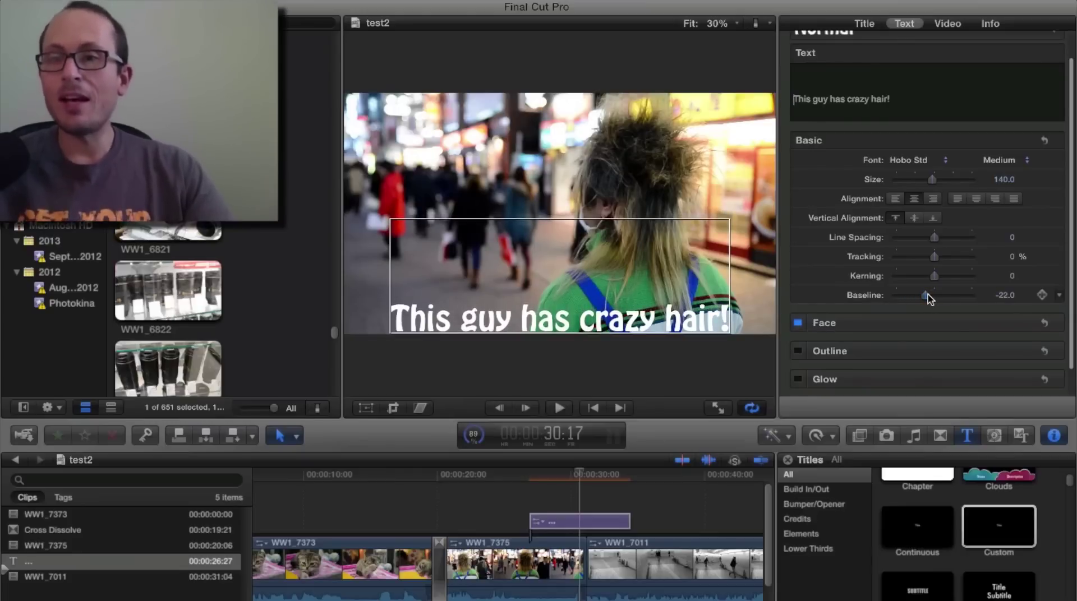
Step: Make the title face blue at 57.87% opacity and switch on the outline
scroll(965, 298, "down", 1)
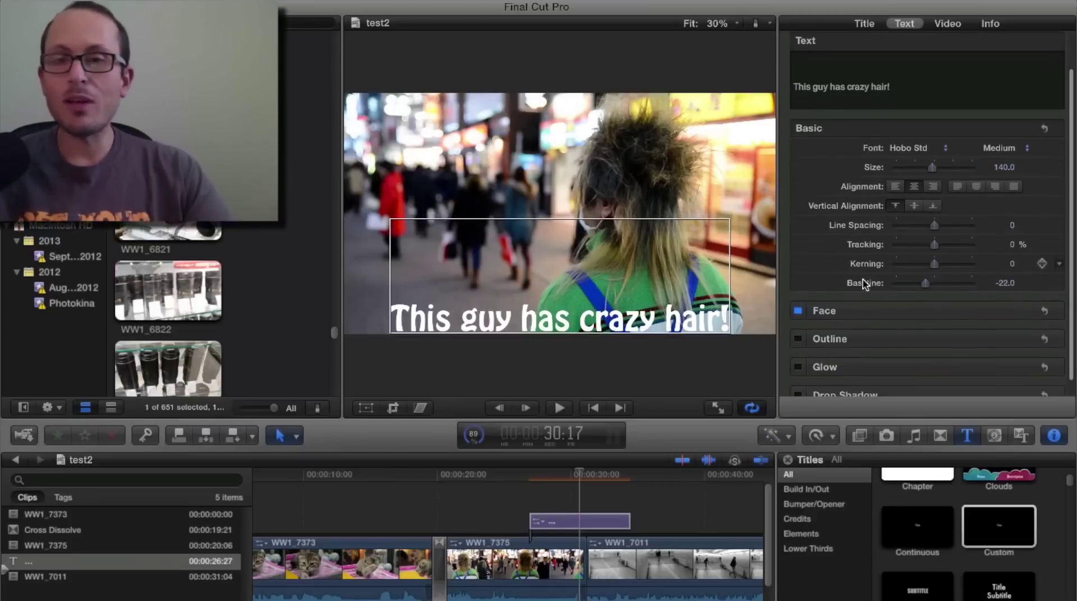
left_click(1027, 313)
scroll(961, 303, "down", 1)
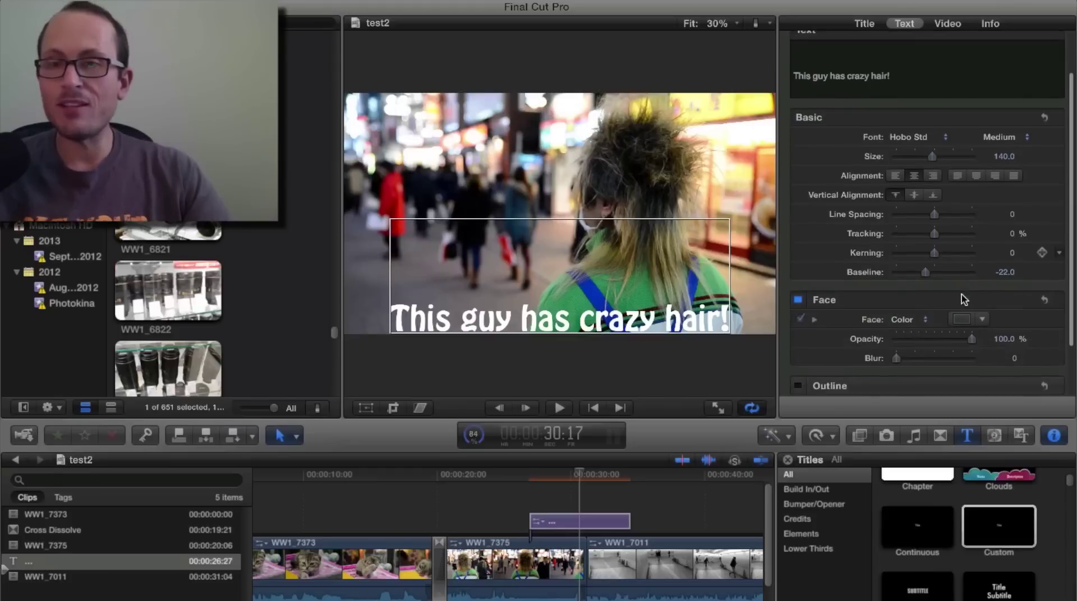
scroll(942, 315, "down", 3)
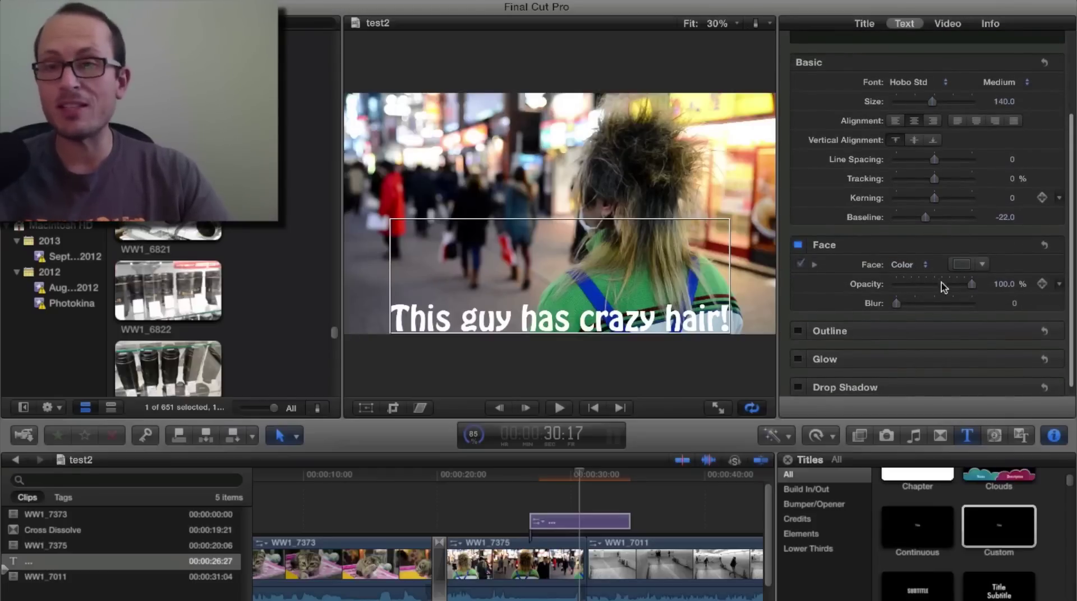
left_click(967, 268)
left_click(984, 265)
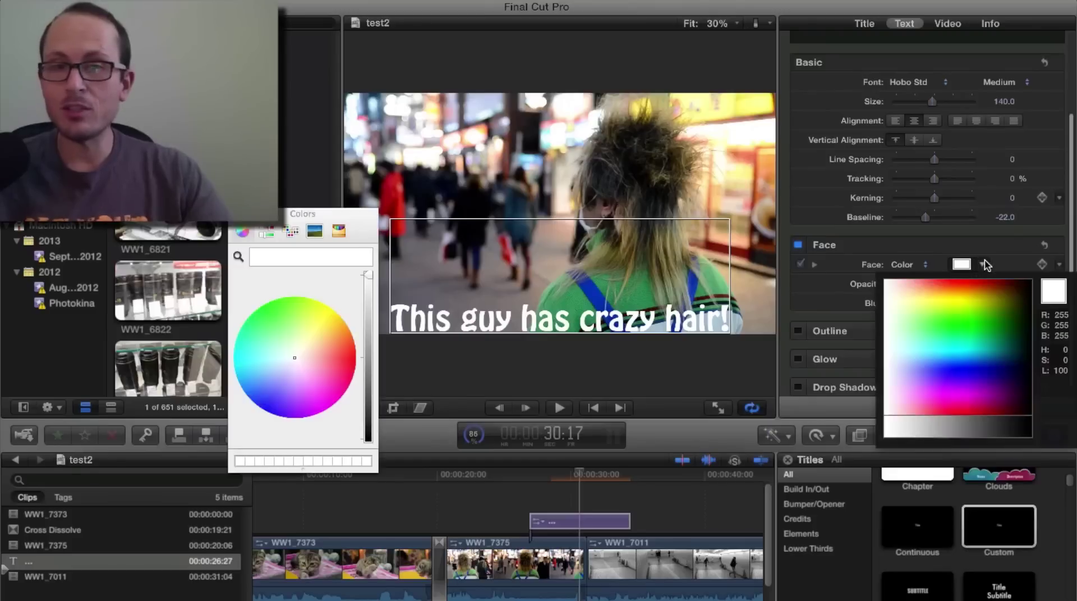
left_click(978, 377)
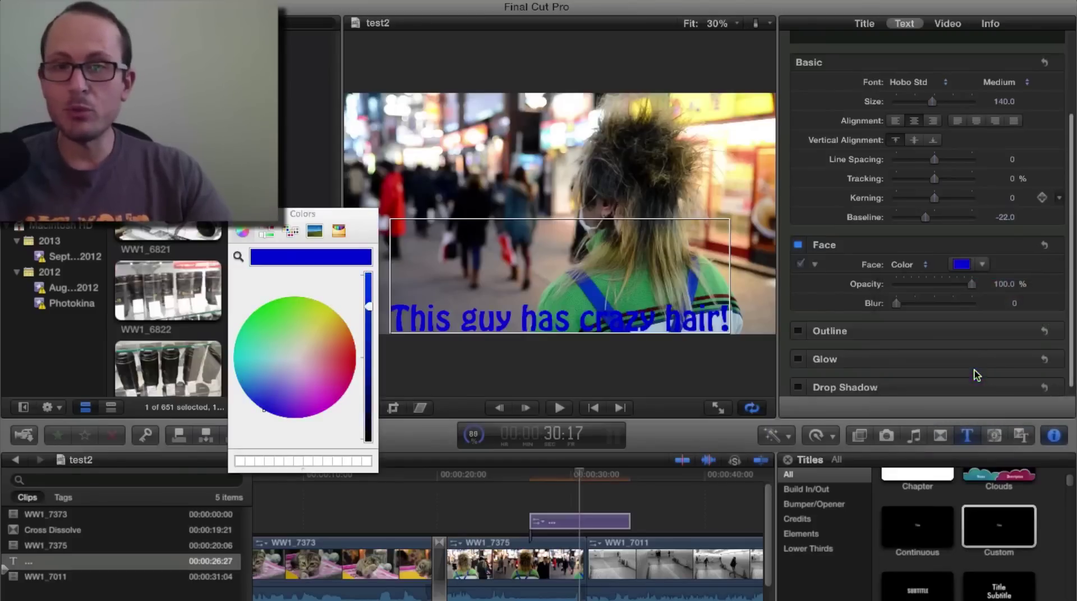
left_click_drag(960, 292, 948, 292)
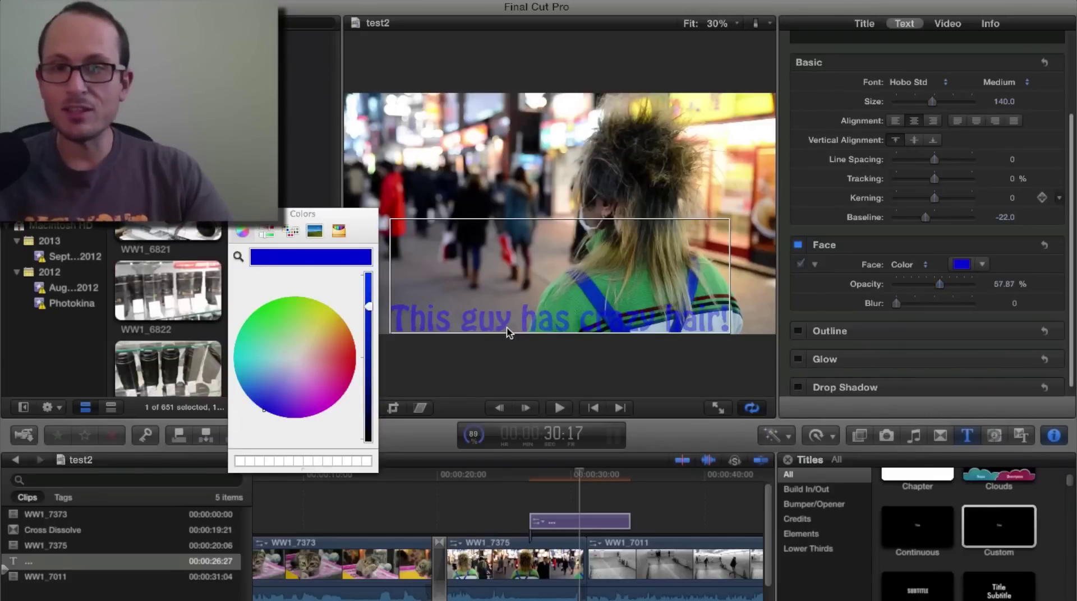
left_click(798, 331)
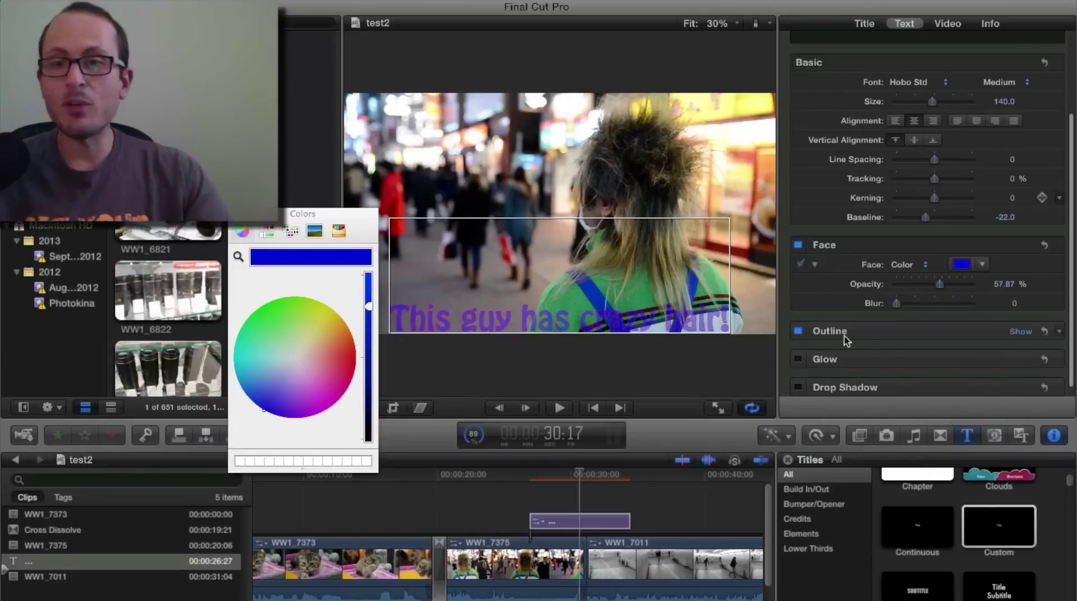
Step: Give the title a red outline with width 11.0 and close the Colors window
left_click(1021, 332)
scroll(950, 336, "down", 2)
left_click(961, 305)
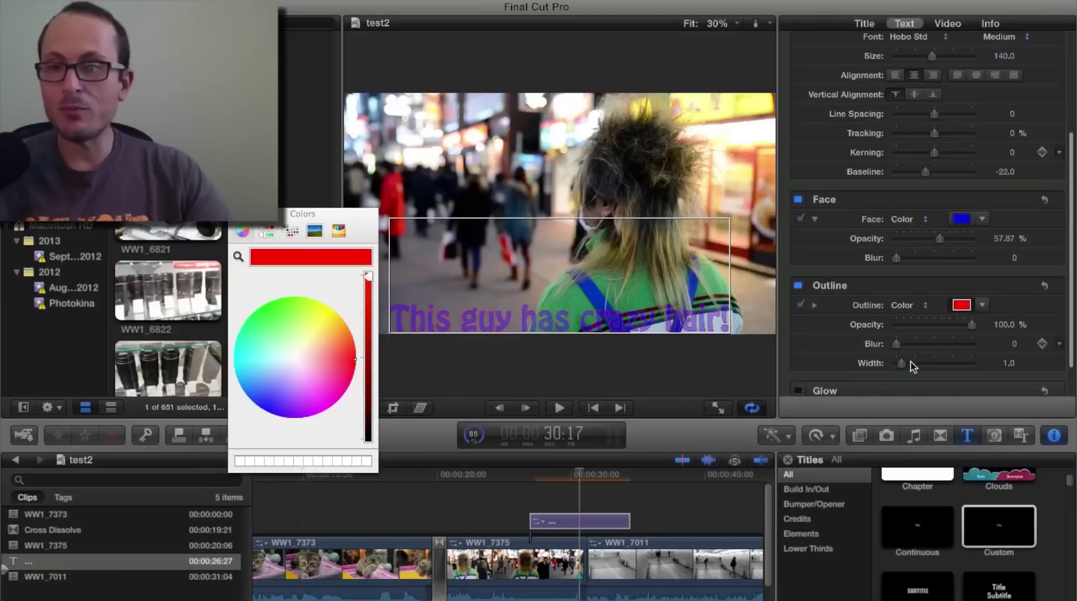
left_click_drag(943, 367, 950, 368)
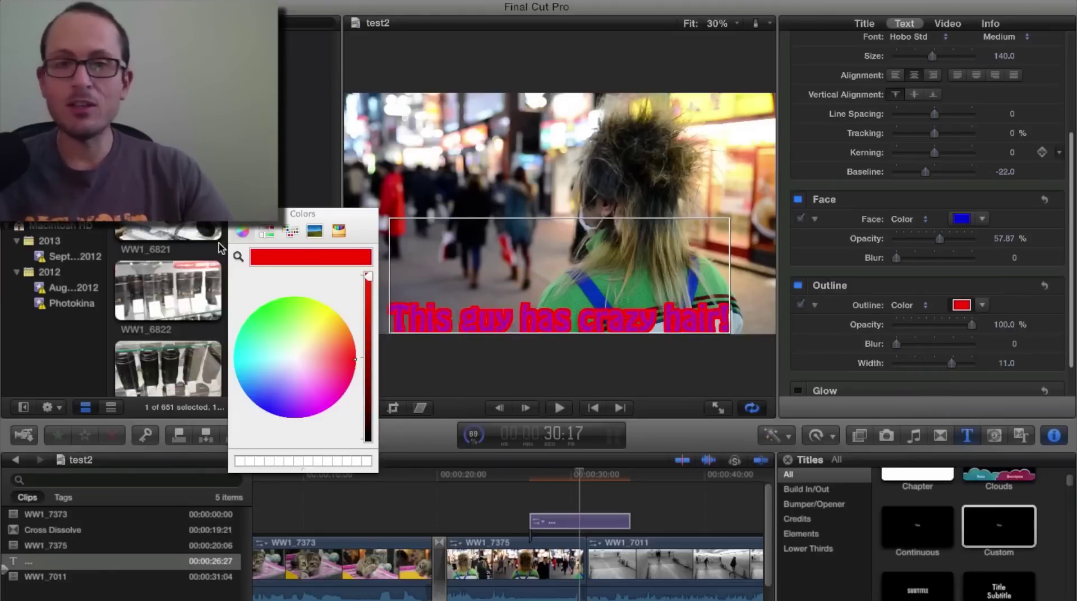
left_click(485, 328)
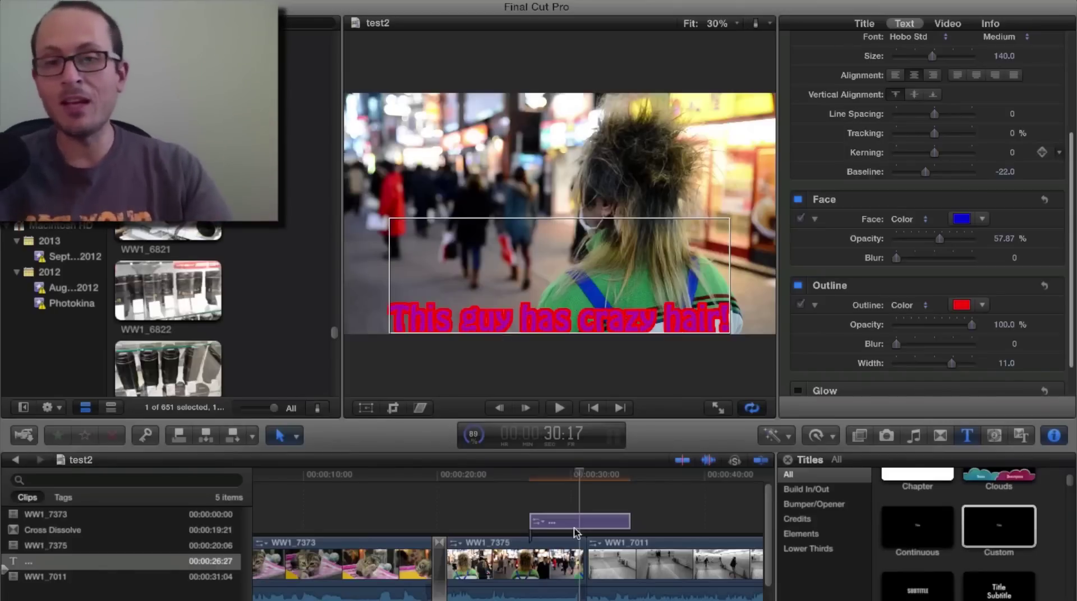
Step: Review the subway clip WW1_7011, then place the Slide In lower third above it
left_click(606, 561)
key("space")
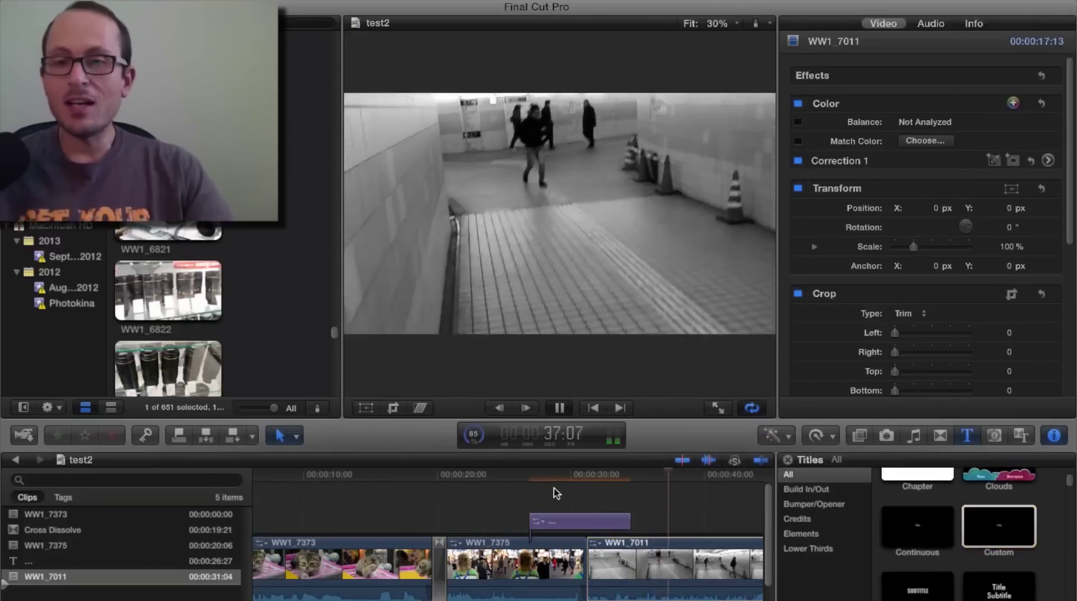
key("space")
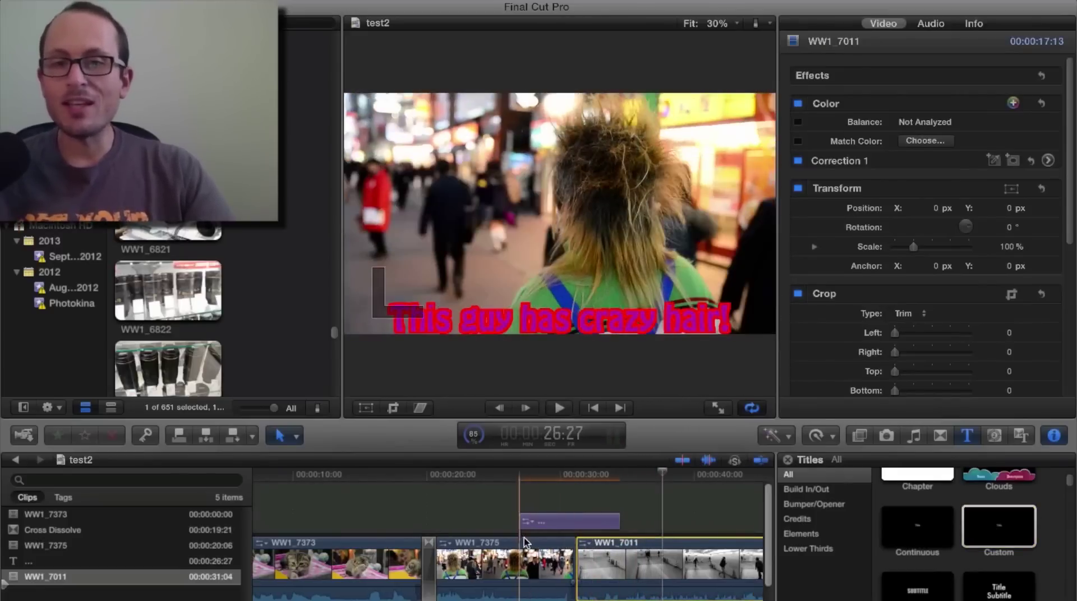
key("space")
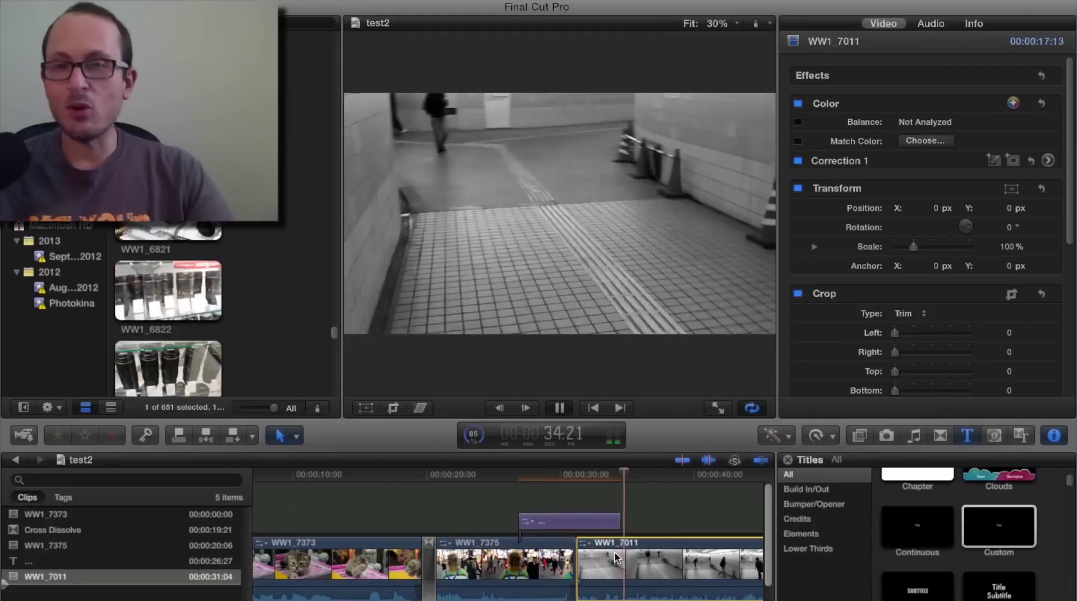
key("space")
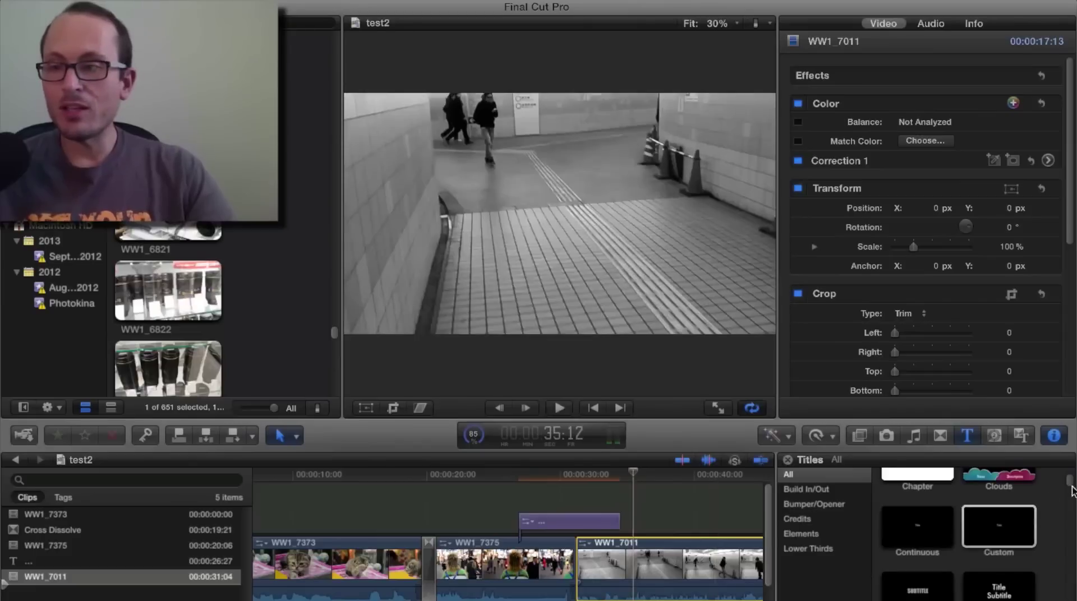
left_click_drag(1069, 481, 1067, 577)
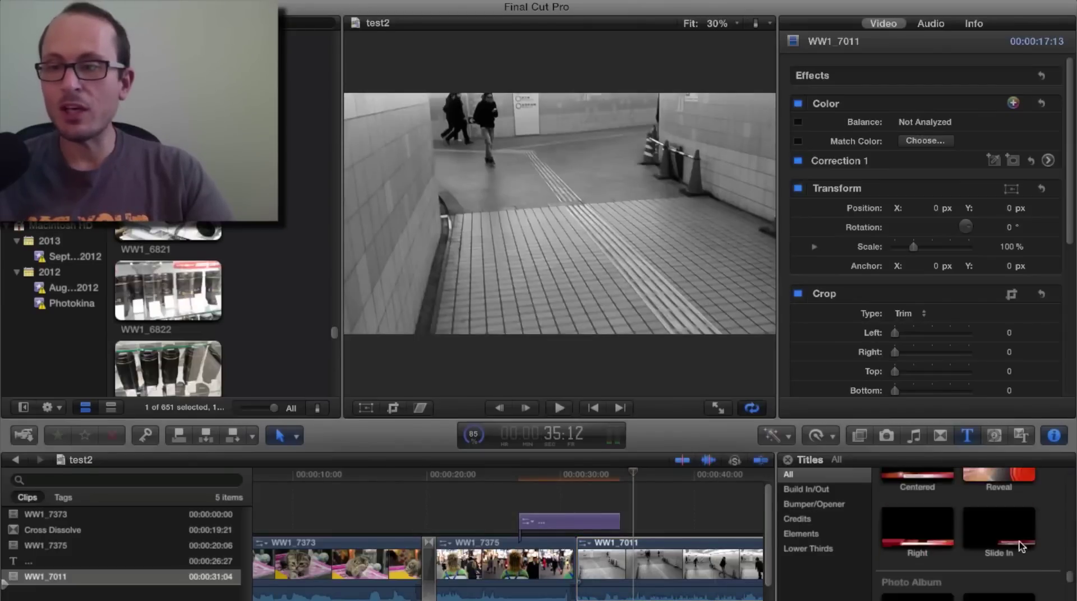
left_click_drag(1019, 547, 655, 525)
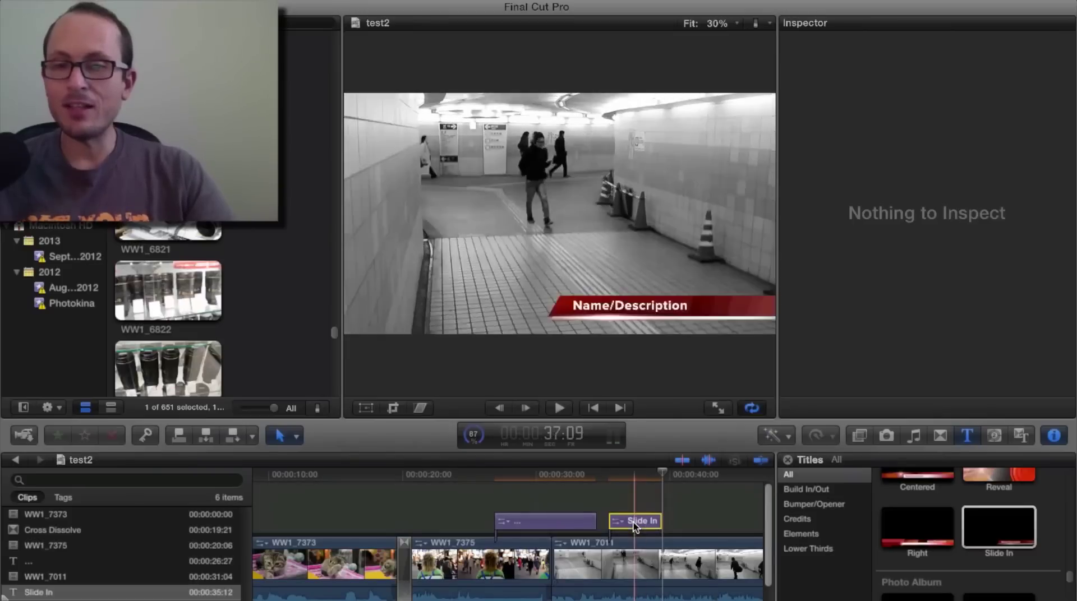
double_click(637, 525)
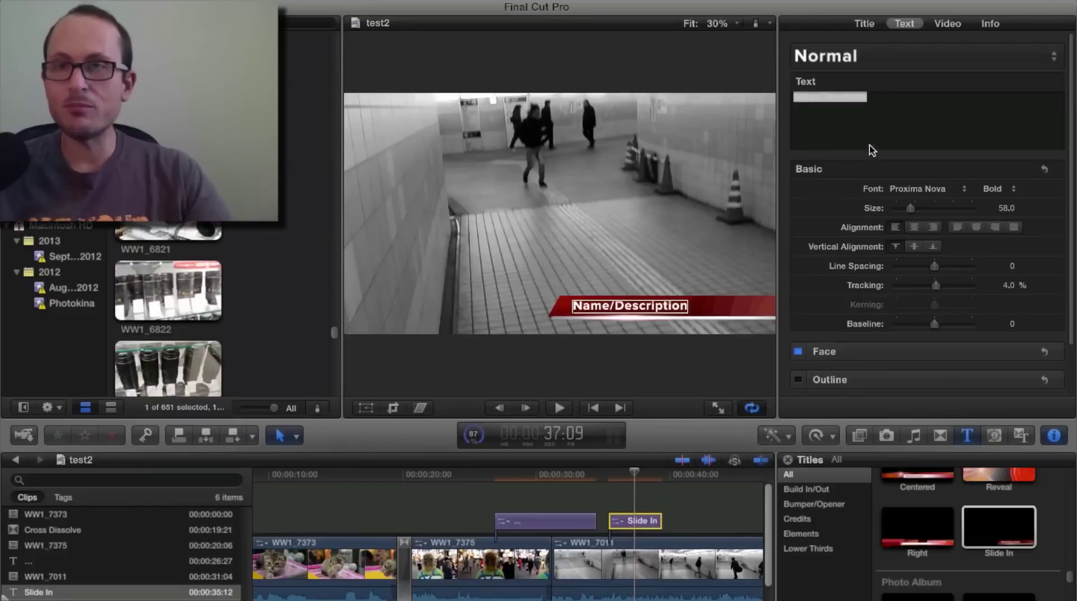
type("ww")
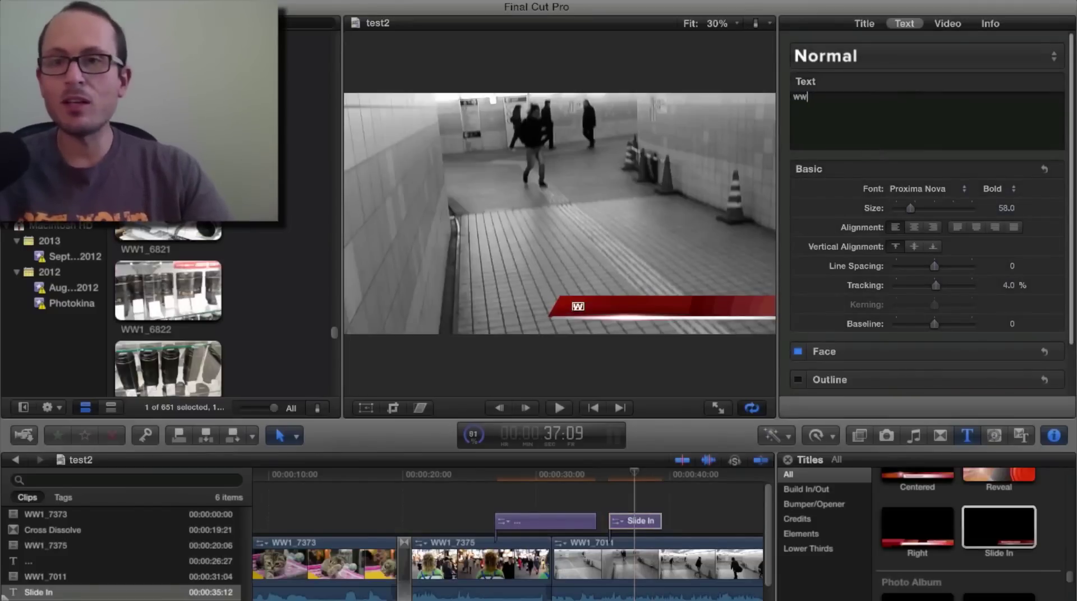
type("w.mattgra")
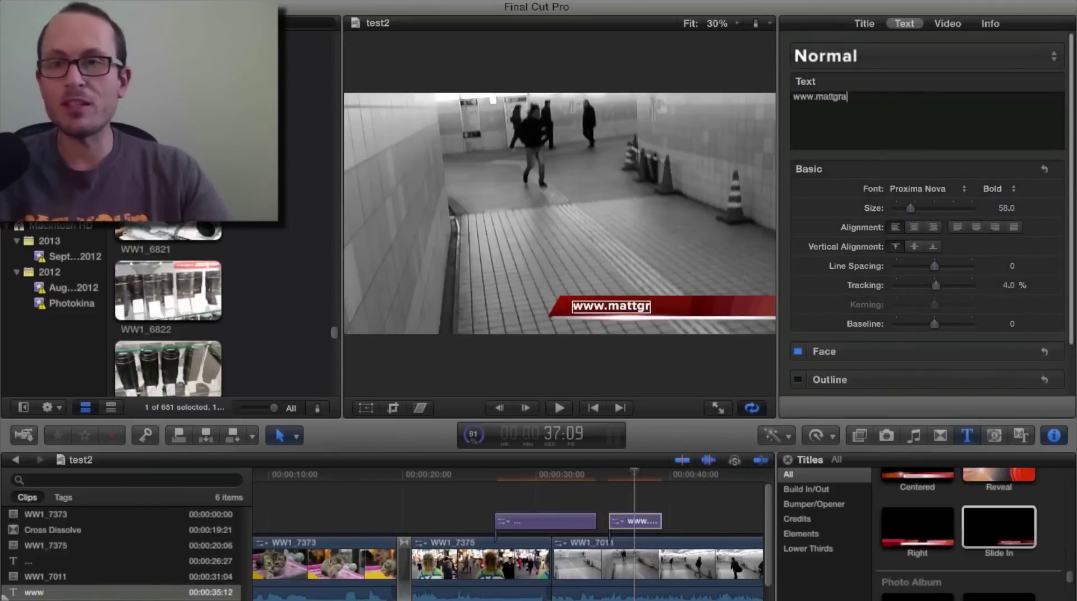
key("BackSpace")
key("BackSpace")
key("BackSpace")
key("BackSpace")
key("BackSpace")
key("BackSpace")
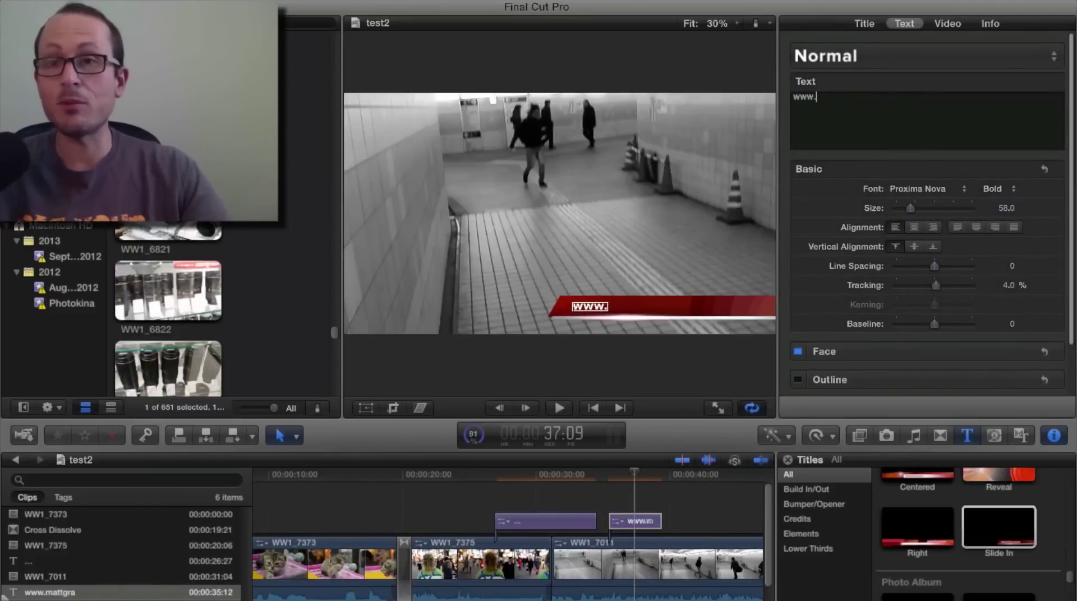
type("thatnikonguy.com")
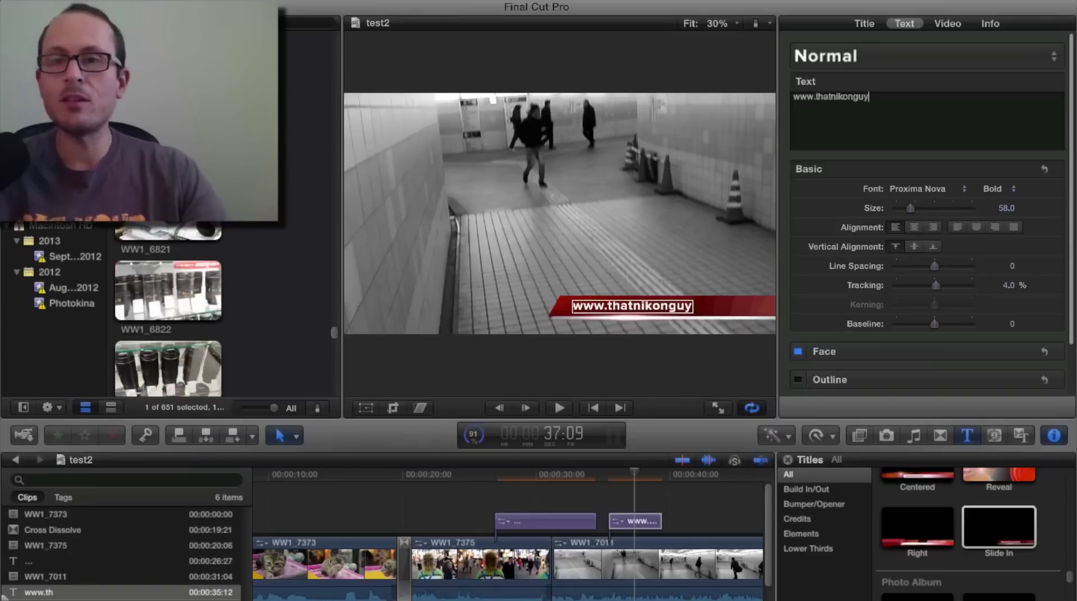
Step: Set the web address to size 78 with baseline -4.0
left_click(1005, 208)
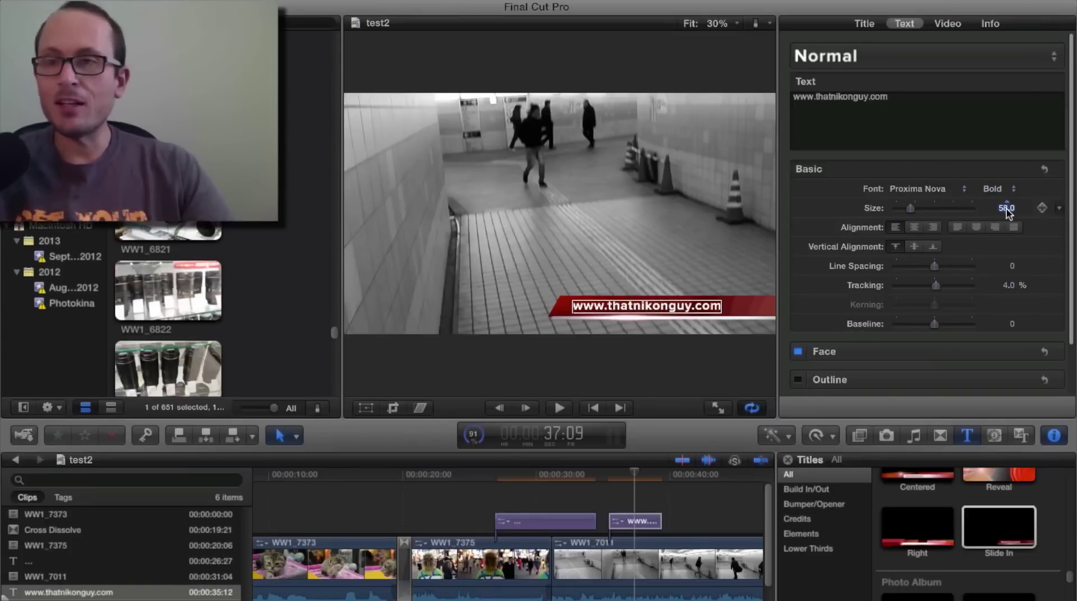
type("78")
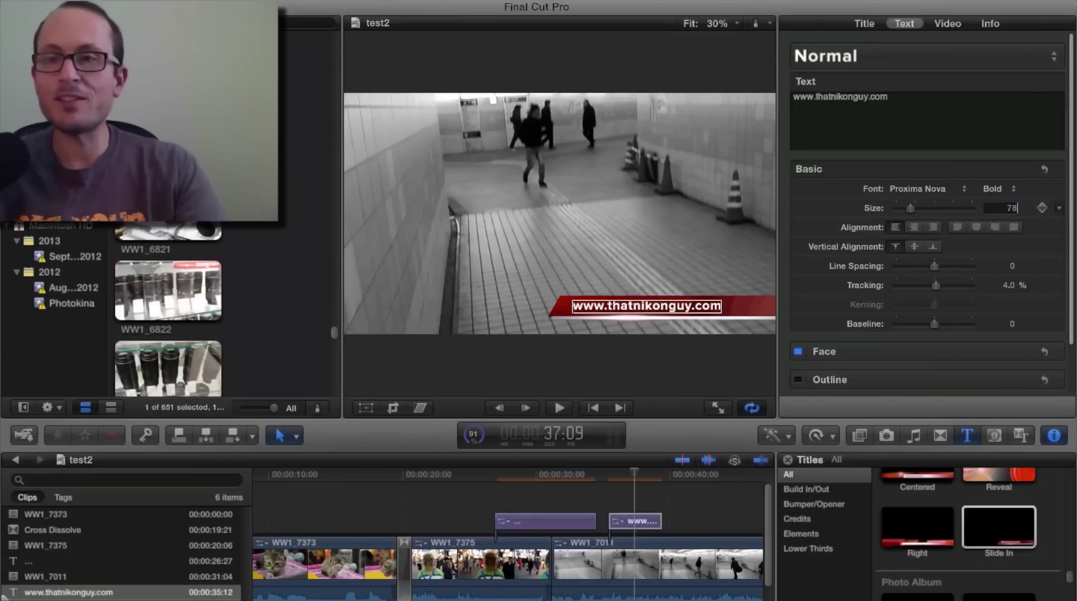
key("Return")
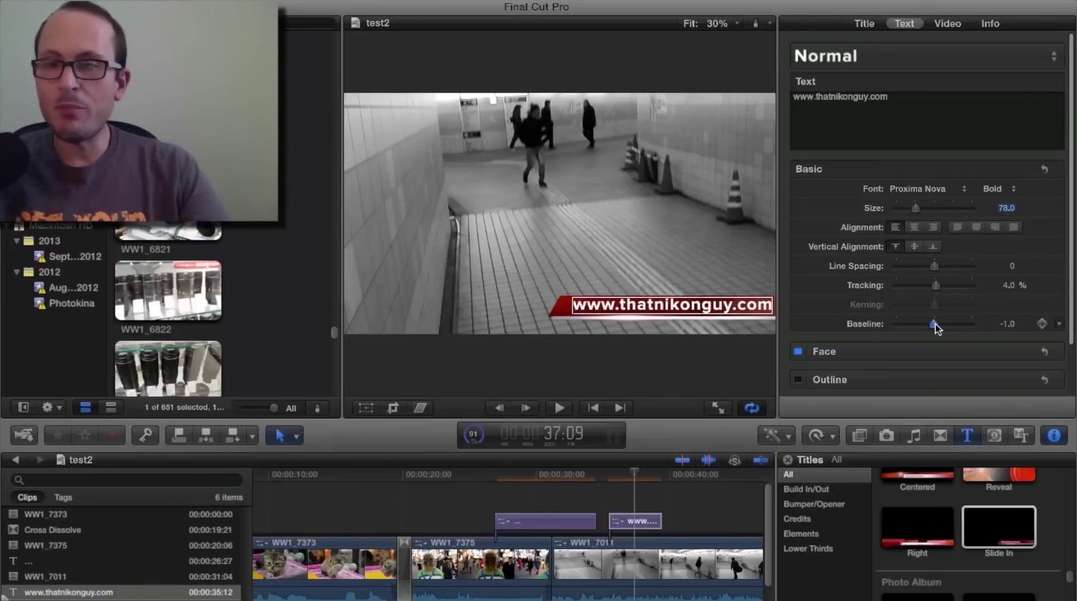
left_click_drag(935, 325, 933, 325)
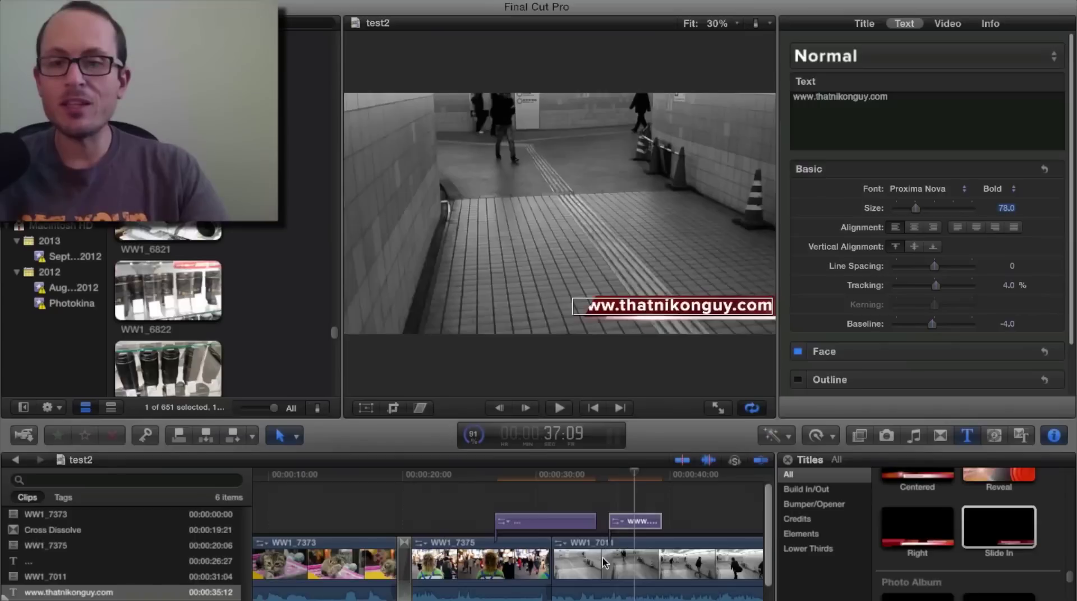
left_click(603, 559)
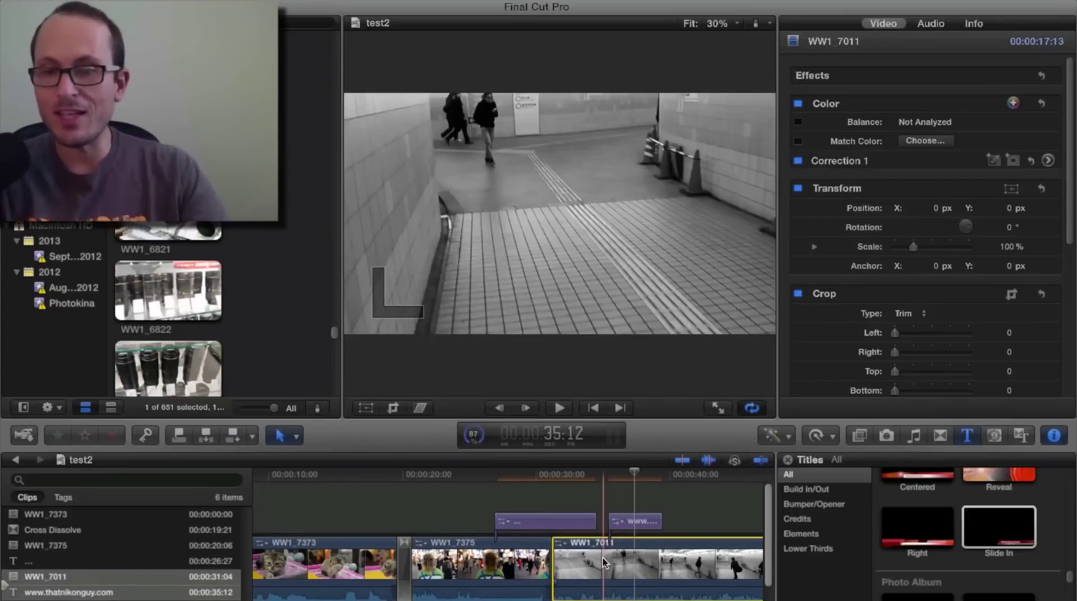
key("space")
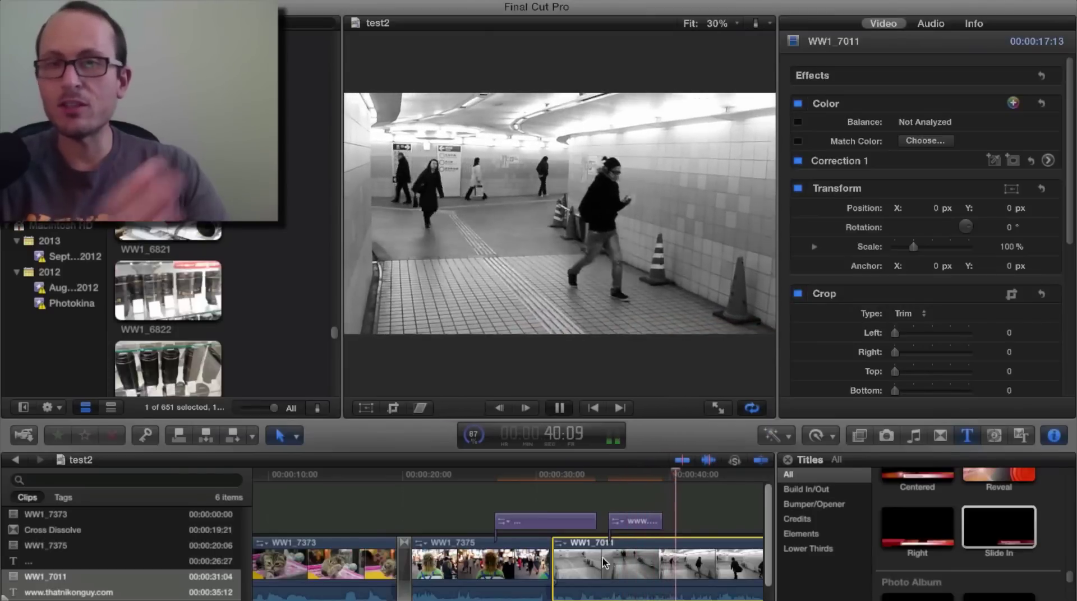
key("space")
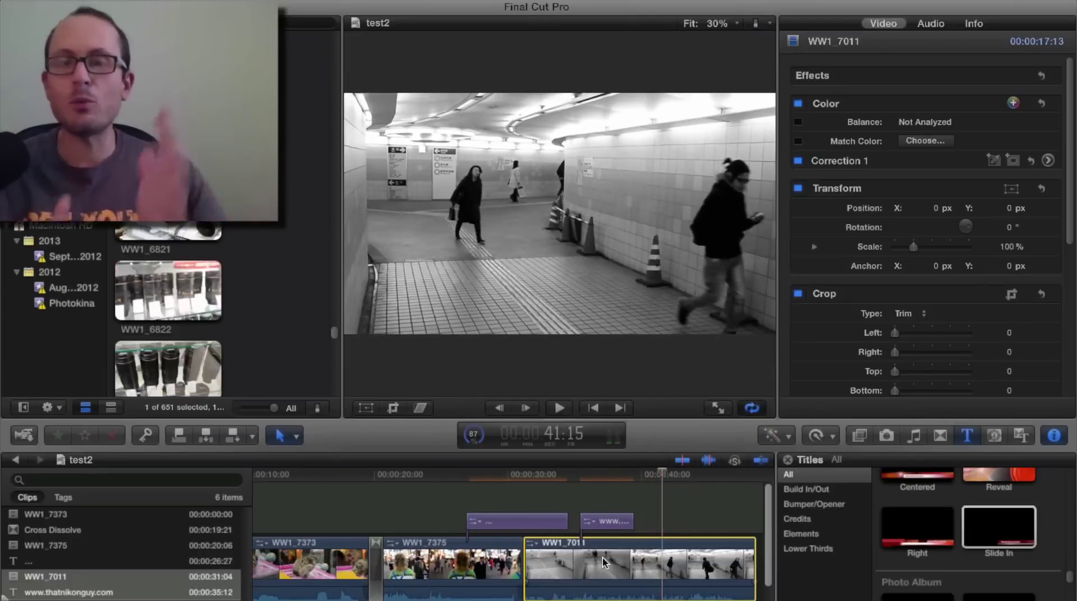
left_click(631, 523)
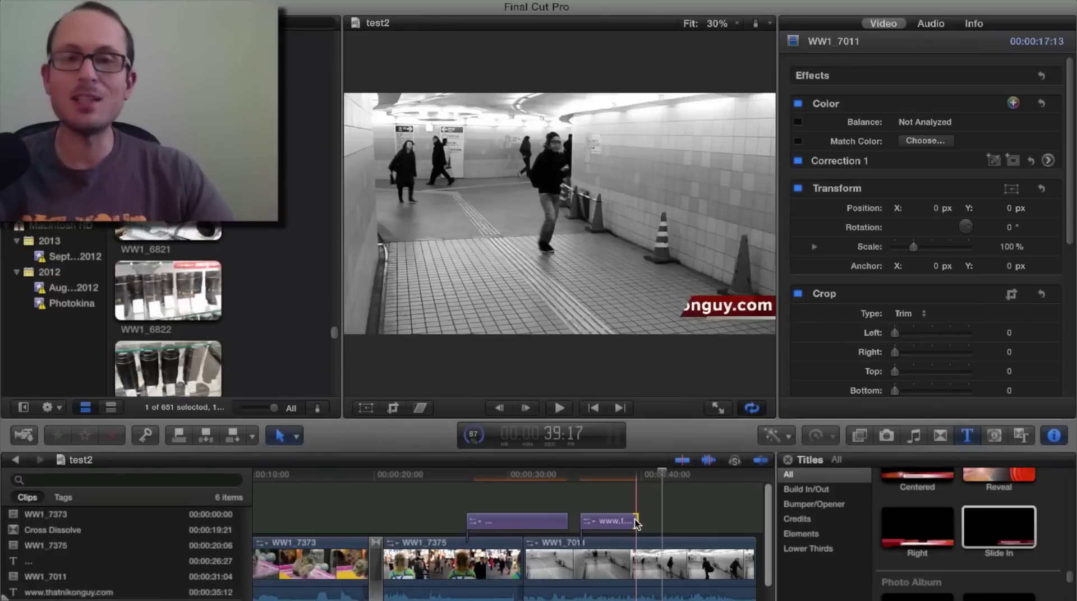
scroll(397, 525, "left", 5)
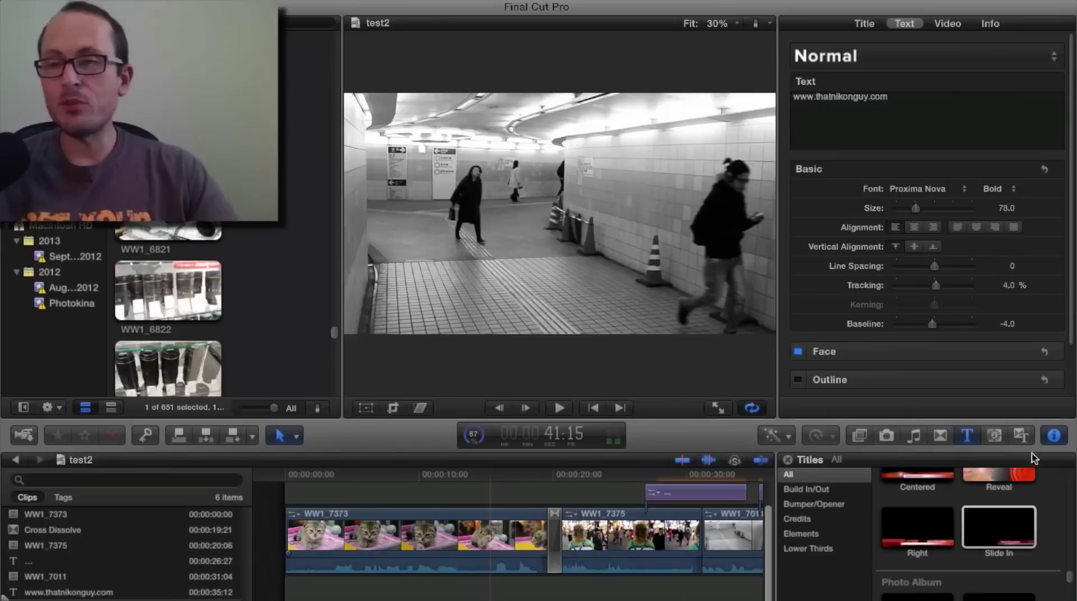
scroll(966, 542, "down", 5)
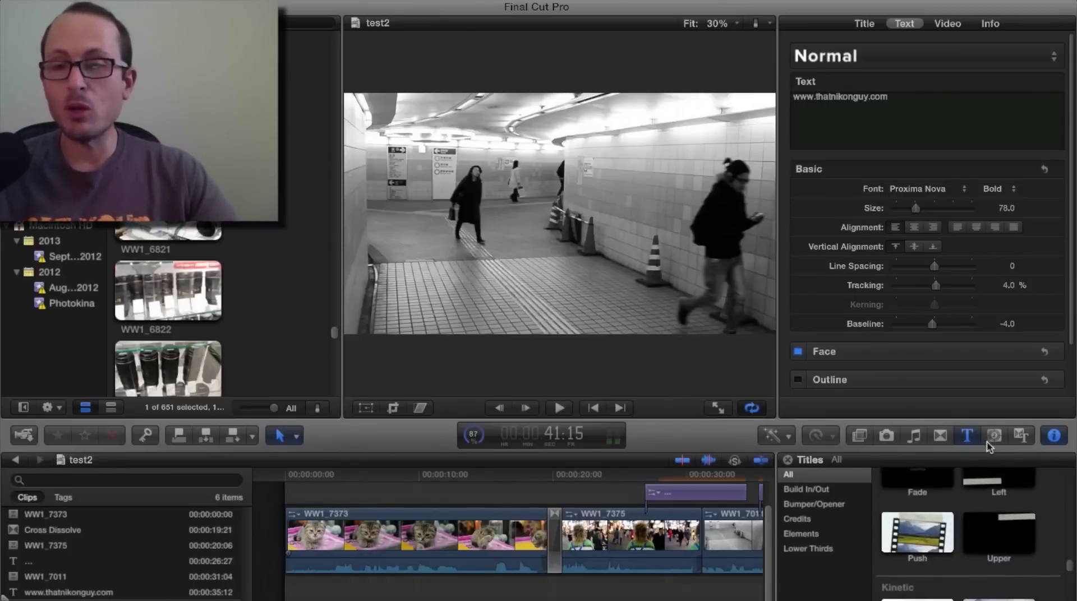
Step: Add a Cross Dissolve before WW1_7373 and a Black Hole after WW1_7011, then play it back
left_click(936, 441)
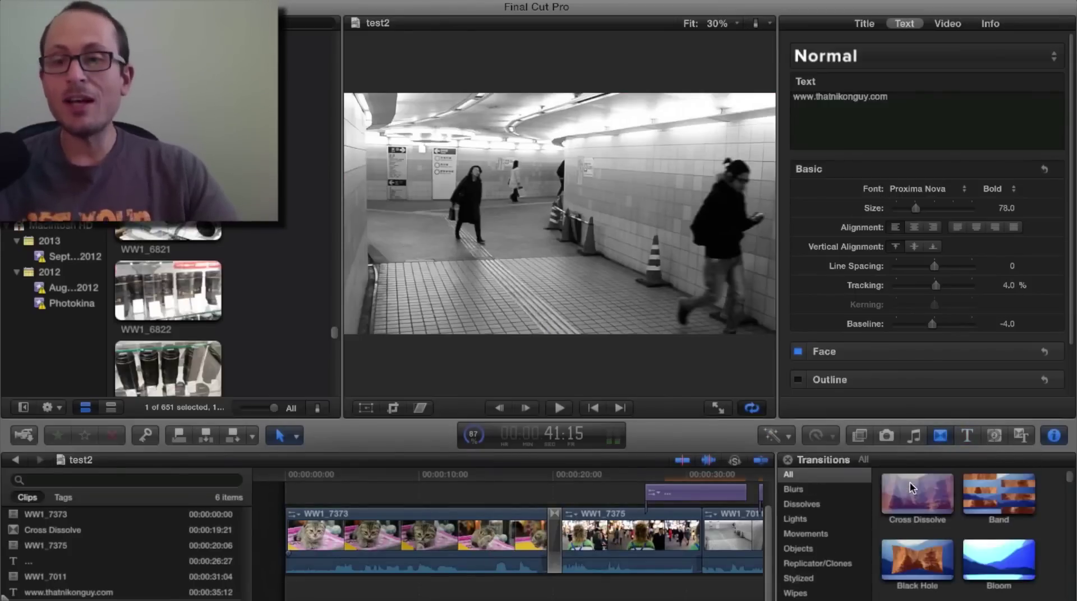
left_click_drag(916, 494, 288, 569)
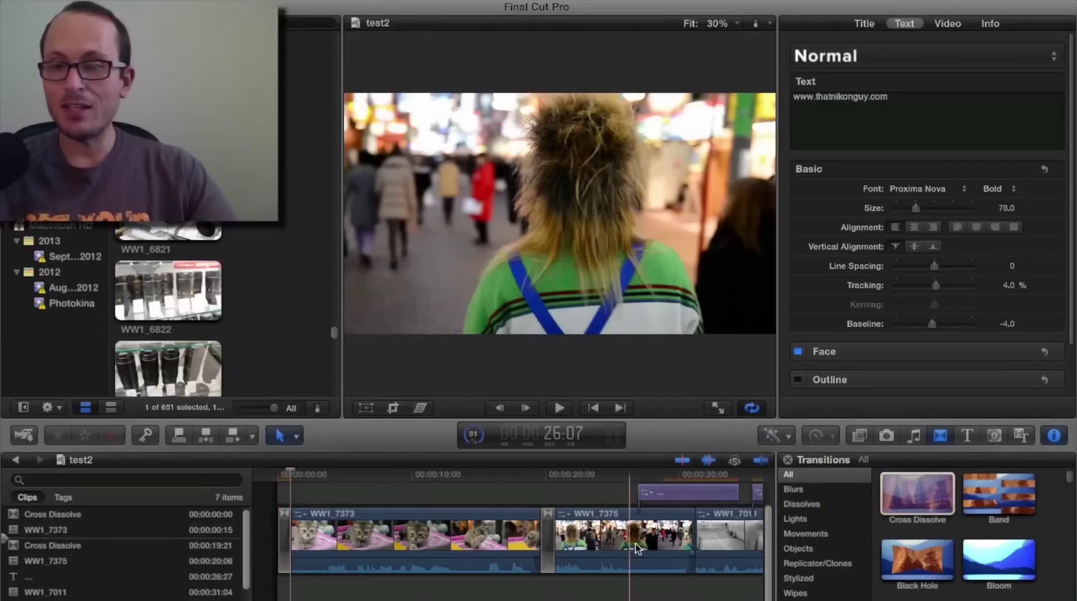
scroll(636, 548, "right", 5)
left_click_drag(917, 561, 663, 549)
key("/")
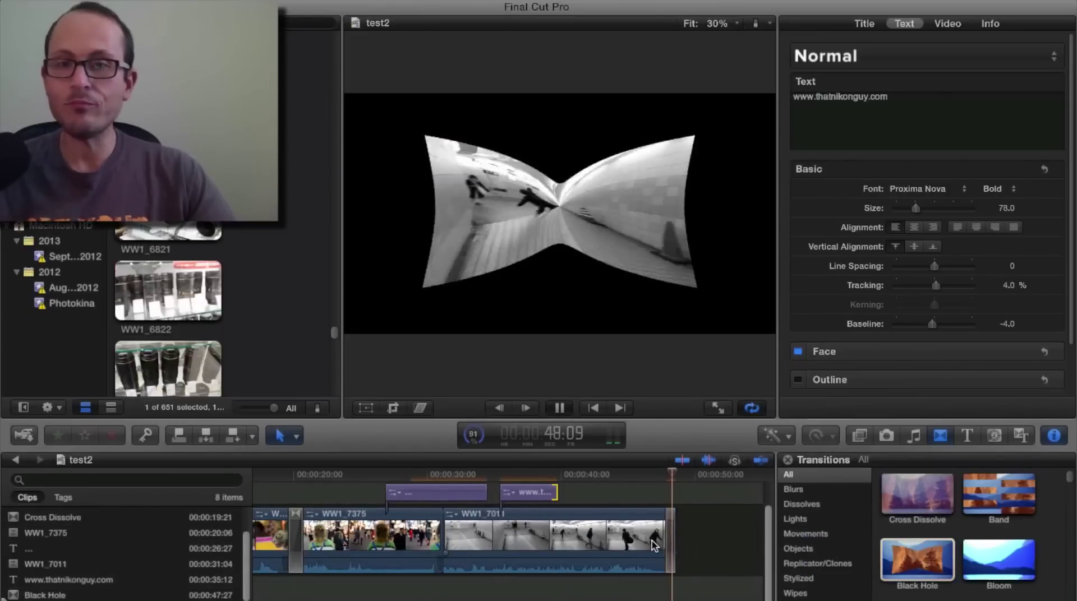